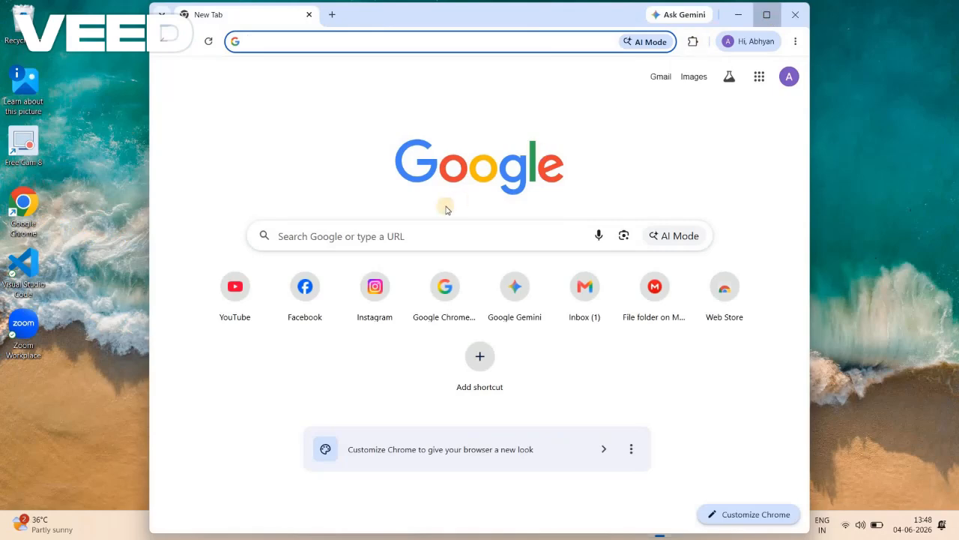
- Search the web for "eclipse ide", open the official Eclipse IDE site and go to its 2026-03 download page
{"action": "left_click", "coordinate": [414, 234]}
{"action": "type", "text": "e"}
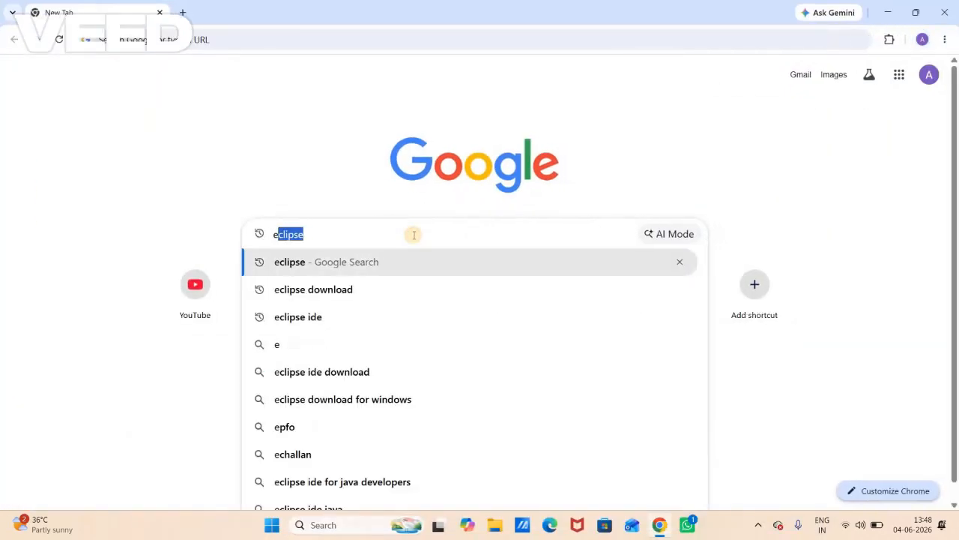
{"action": "type", "text": "clipse ide"}
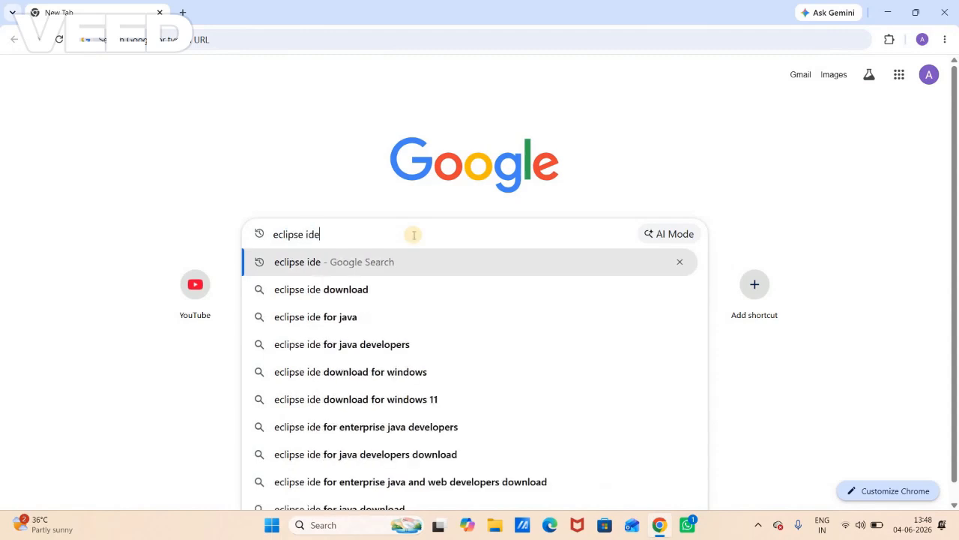
{"action": "key", "text": "Return"}
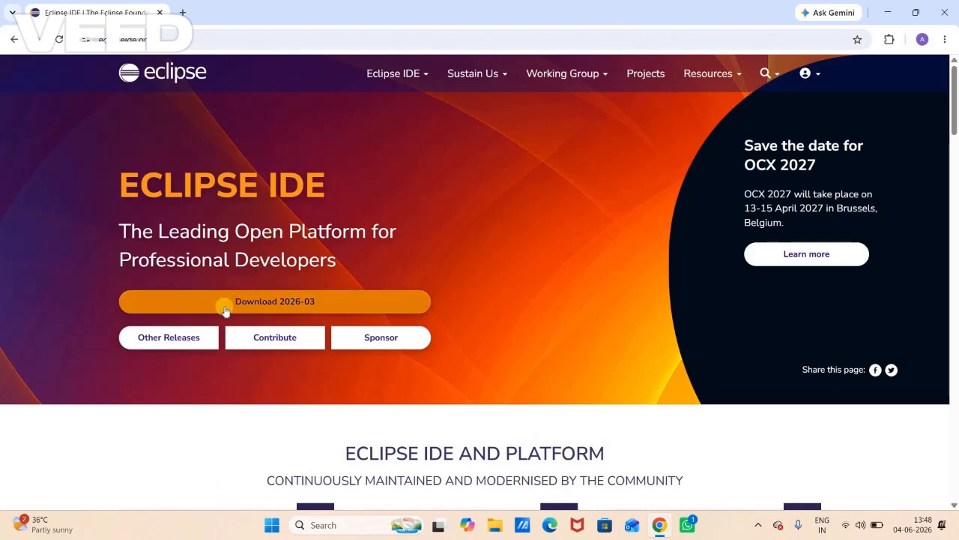
{"action": "left_click", "coordinate": [285, 301]}
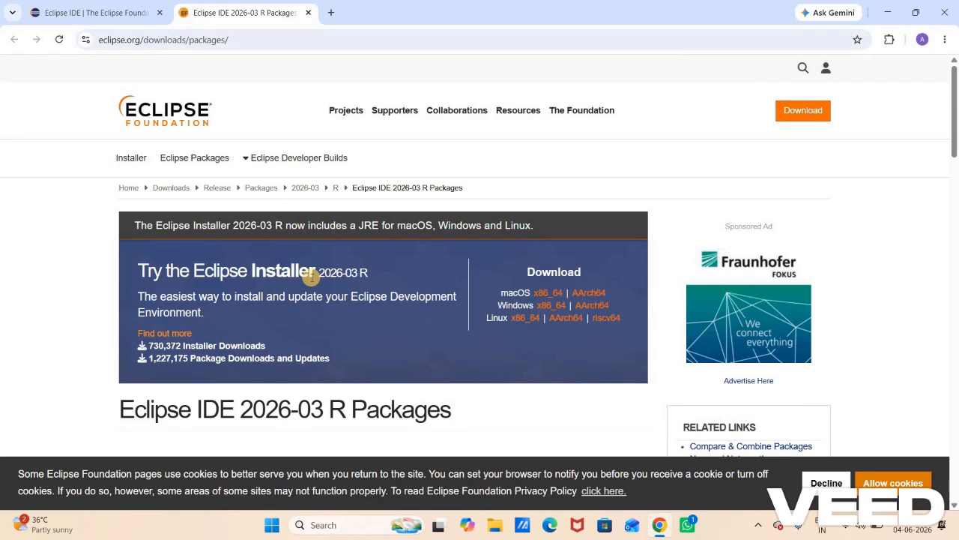
- Examine the Eclipse Installer section of the packages page and its Windows download options
{"action": "scroll", "coordinate": [311, 277], "scroll_direction": "down", "scroll_amount": 1}
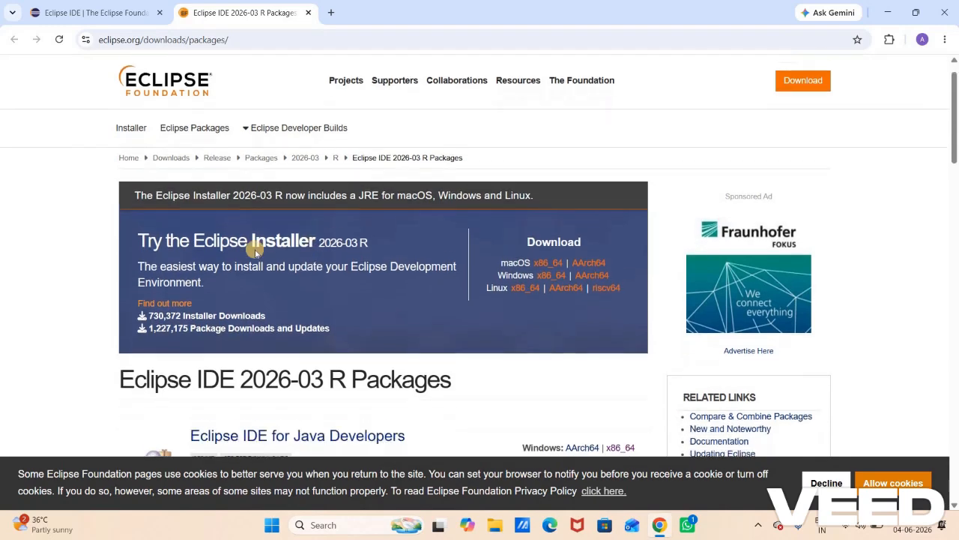
{"action": "left_click_drag", "start_coordinate": [260, 230], "coordinate": [317, 234]}
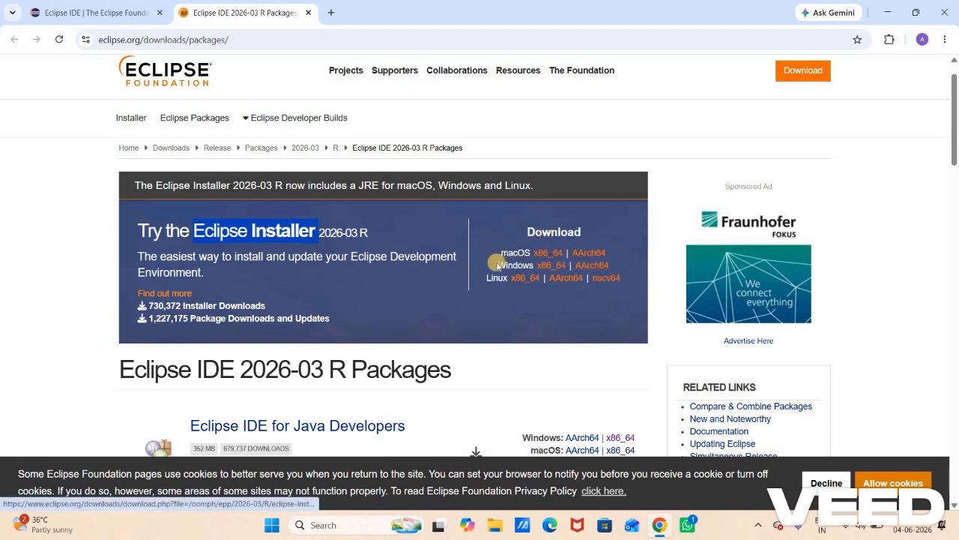
{"action": "double_click", "coordinate": [531, 264]}
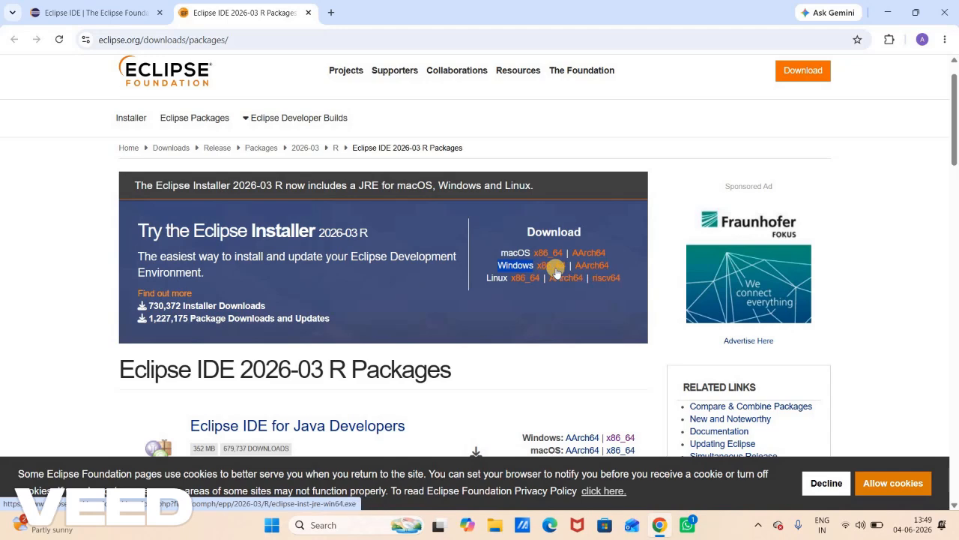
- Open This PC's properties from File Explorer and check the processor architecture under System type
{"action": "left_click", "coordinate": [491, 528]}
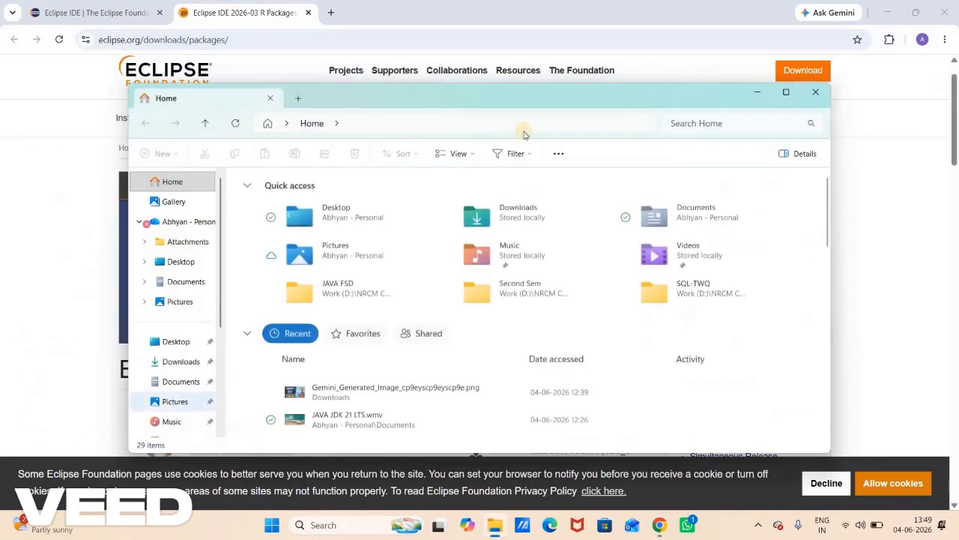
{"action": "left_click", "coordinate": [786, 92]}
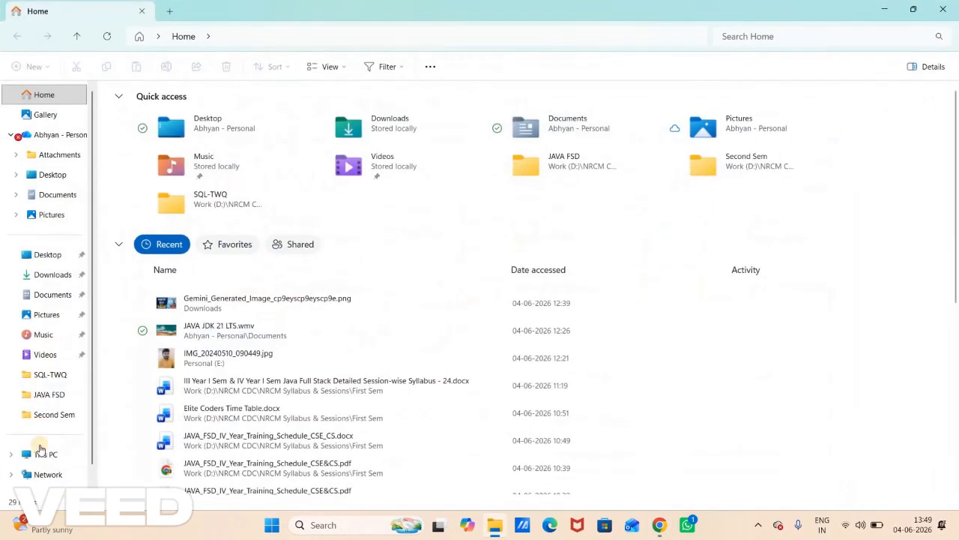
{"action": "left_click", "coordinate": [41, 456]}
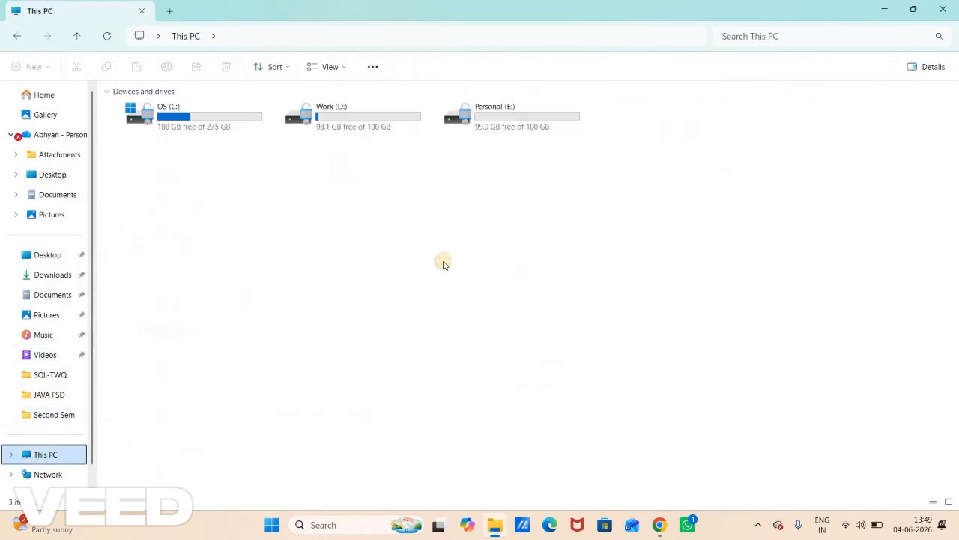
{"action": "right_click", "coordinate": [443, 263]}
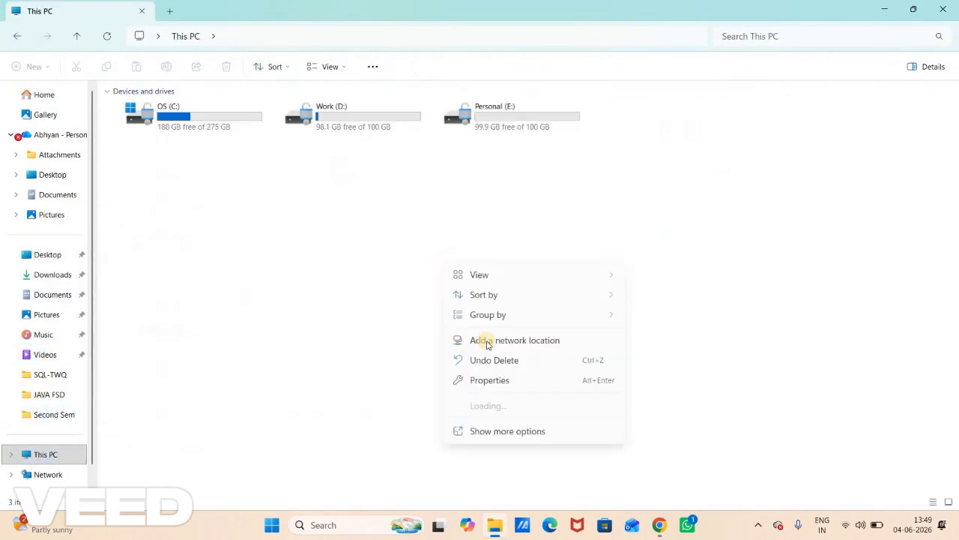
{"action": "left_click", "coordinate": [503, 382]}
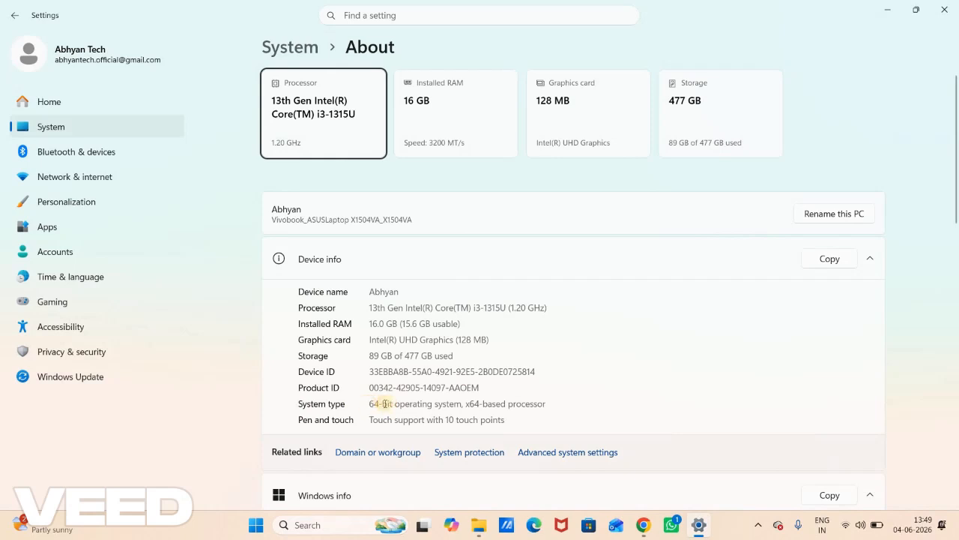
{"action": "left_click_drag", "start_coordinate": [551, 403], "coordinate": [465, 409]}
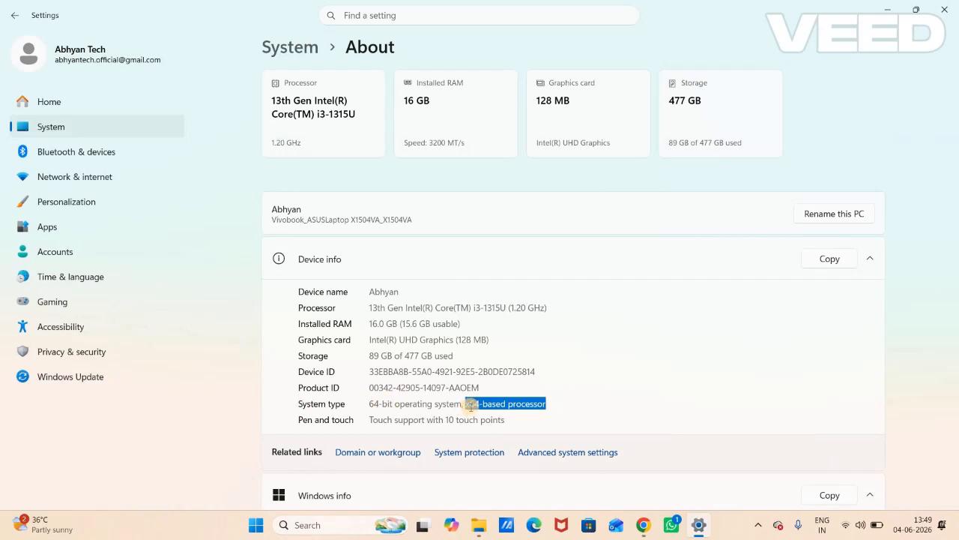
- Switch back to Chrome, minimize the Settings window and download the Windows x86_64 Eclipse Installer
{"action": "left_click", "coordinate": [645, 525]}
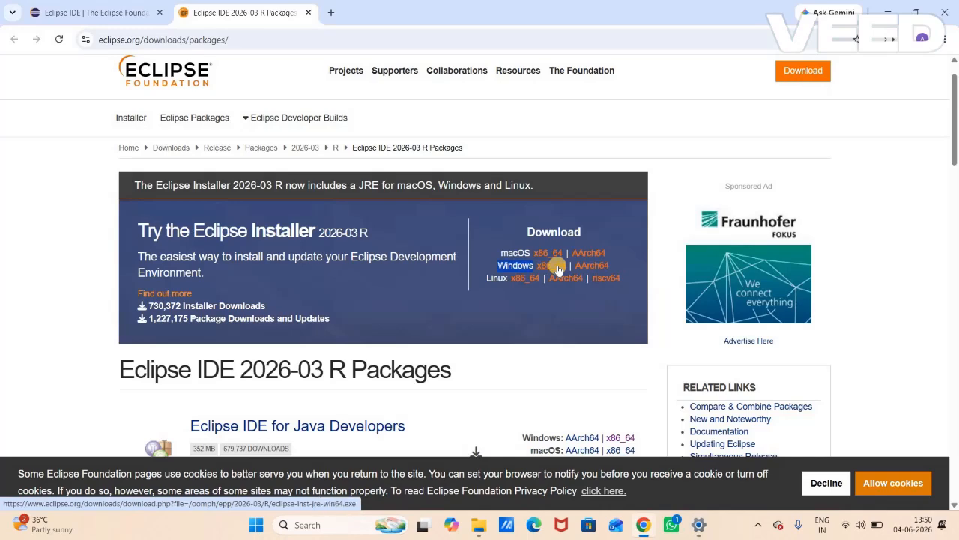
{"action": "left_click", "coordinate": [700, 525]}
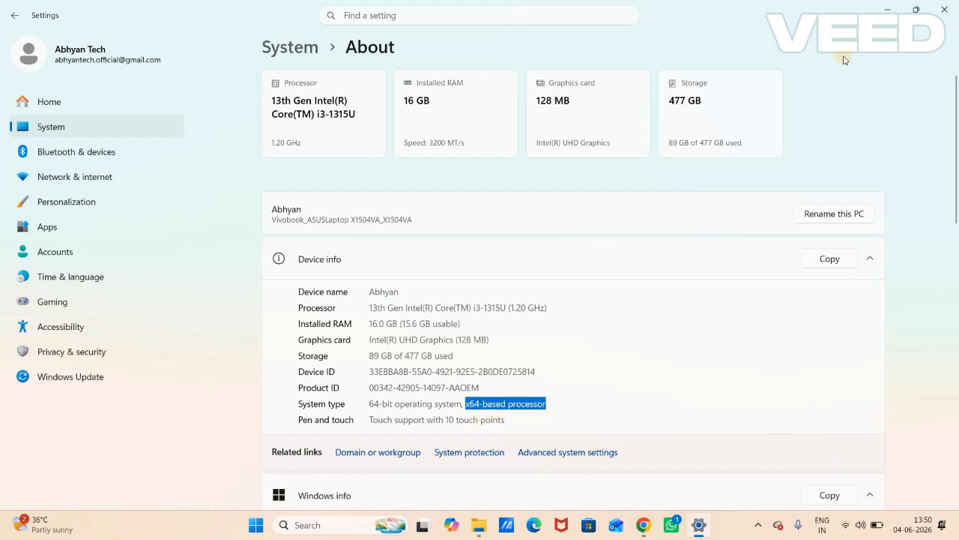
{"action": "left_click", "coordinate": [888, 9]}
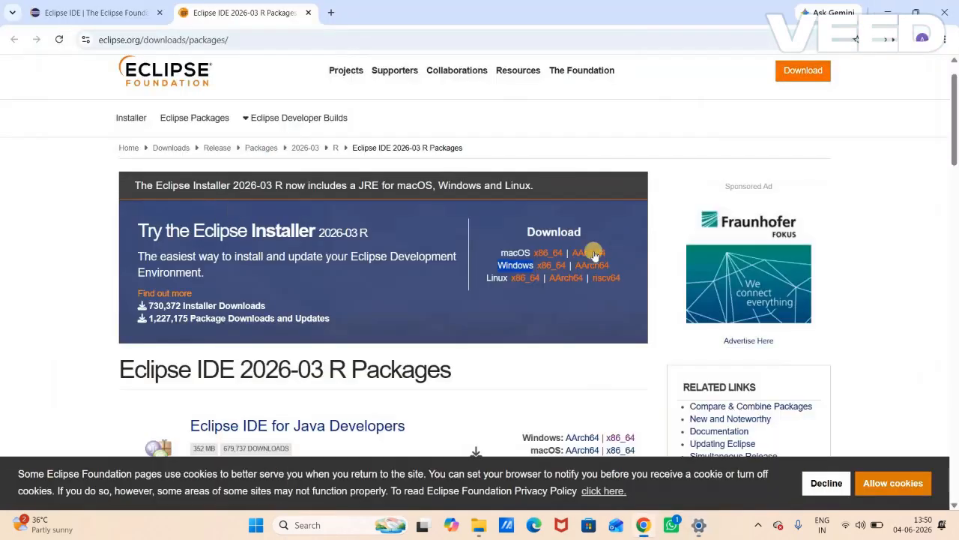
{"action": "left_click", "coordinate": [549, 267]}
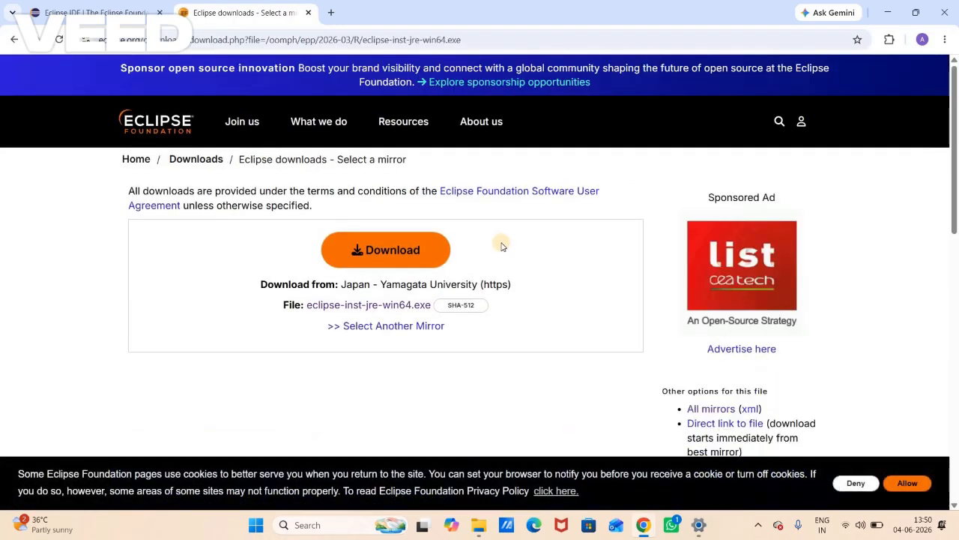
{"action": "left_click", "coordinate": [401, 255]}
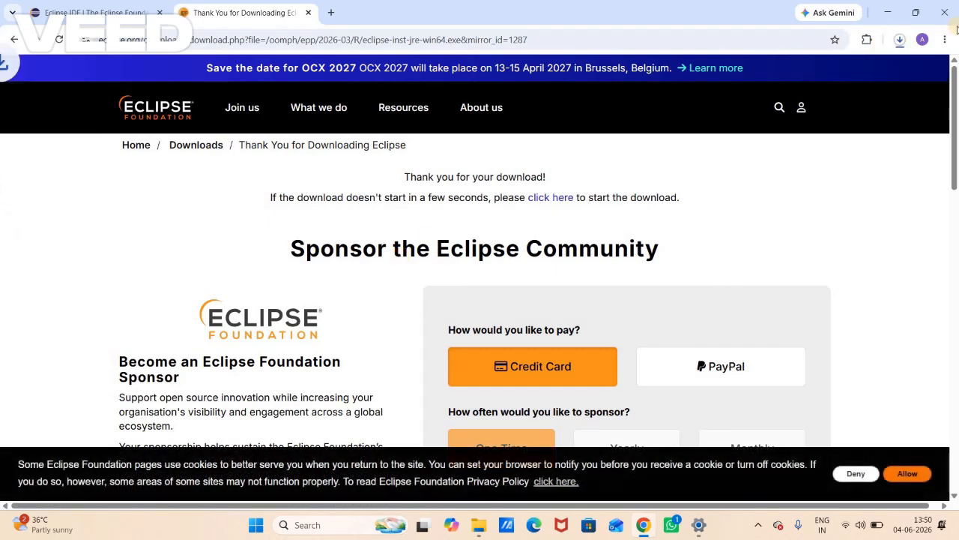
- Show the downloaded eclipse-inst-jre-win64.exe in its folder and run it
{"action": "left_click", "coordinate": [902, 40]}
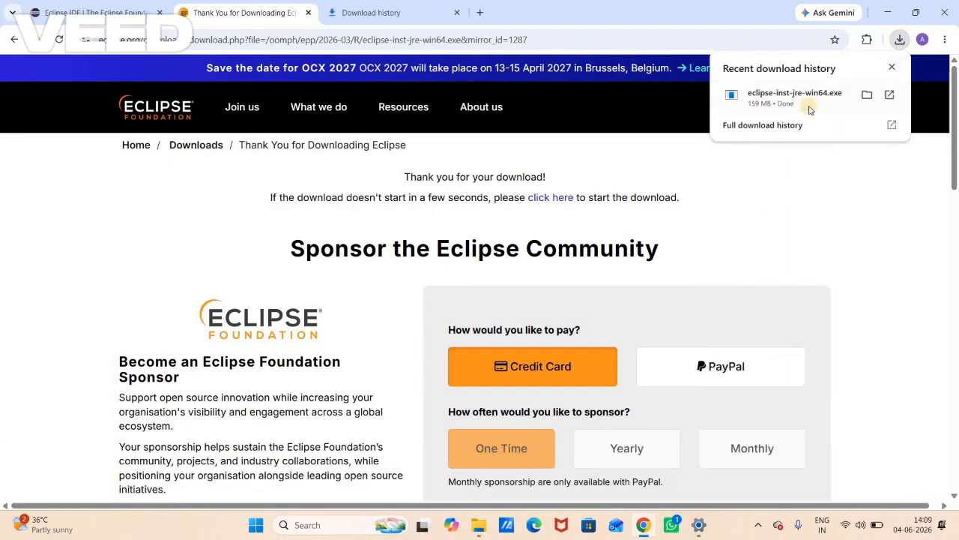
{"action": "left_click", "coordinate": [867, 97]}
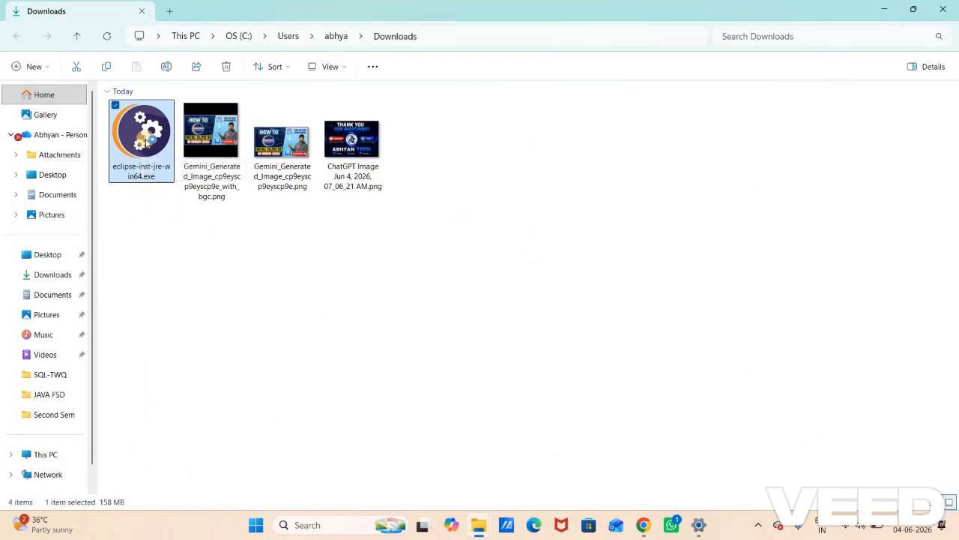
{"action": "double_click", "coordinate": [145, 142]}
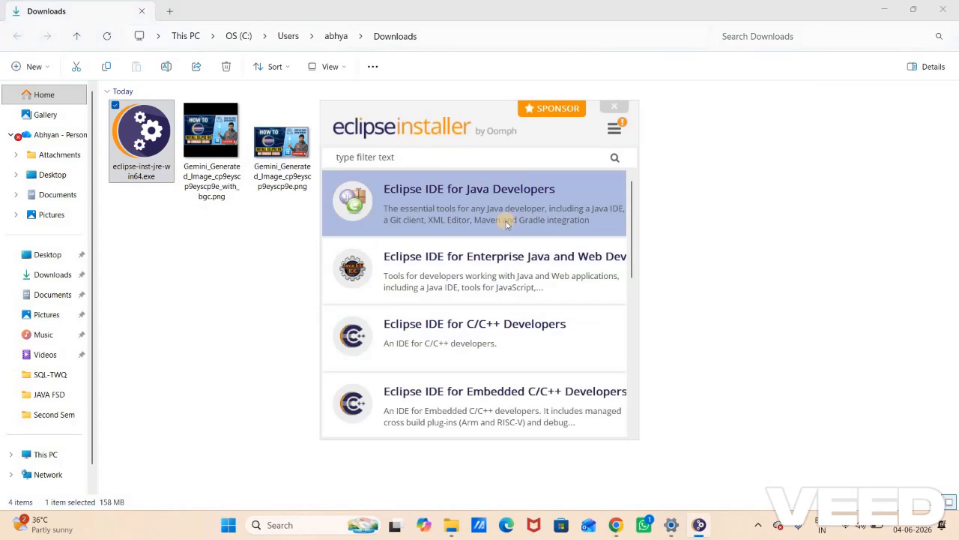
- Look through the installer's package list and choose Eclipse IDE for Enterprise Java and Web Developers
{"action": "scroll", "coordinate": [506, 224], "scroll_direction": "down", "scroll_amount": 5}
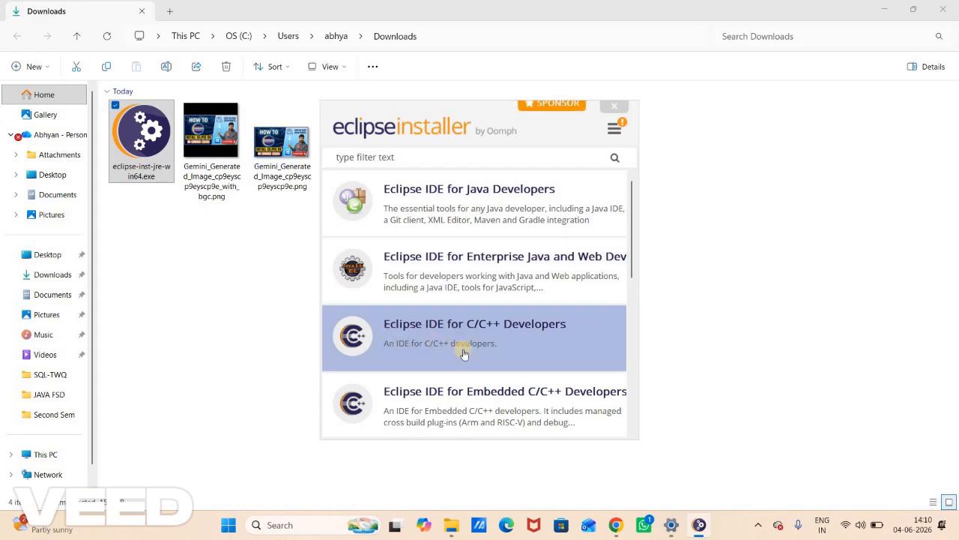
{"action": "scroll", "coordinate": [464, 353], "scroll_direction": "down", "scroll_amount": 3}
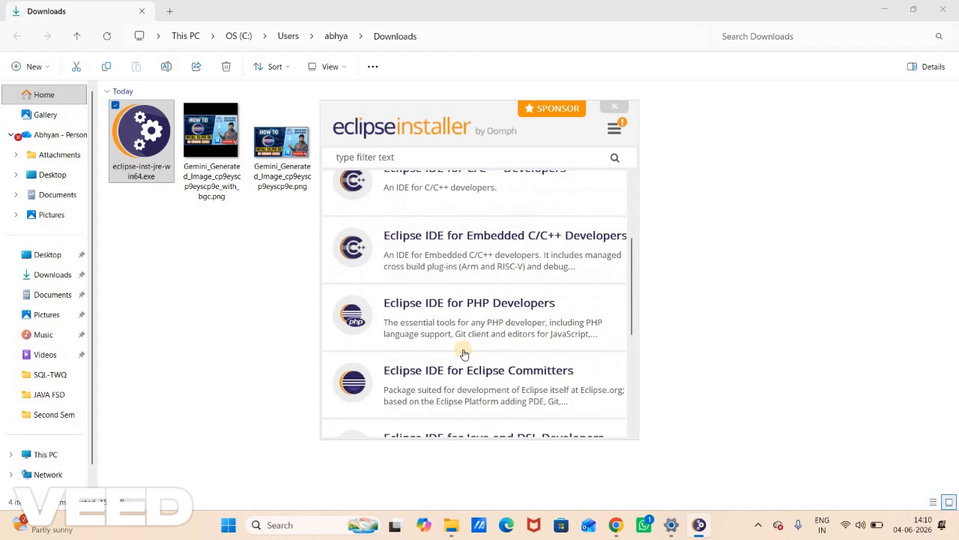
{"action": "scroll", "coordinate": [464, 353], "scroll_direction": "down", "scroll_amount": 1}
{"action": "scroll", "coordinate": [463, 353], "scroll_direction": "up", "scroll_amount": 5}
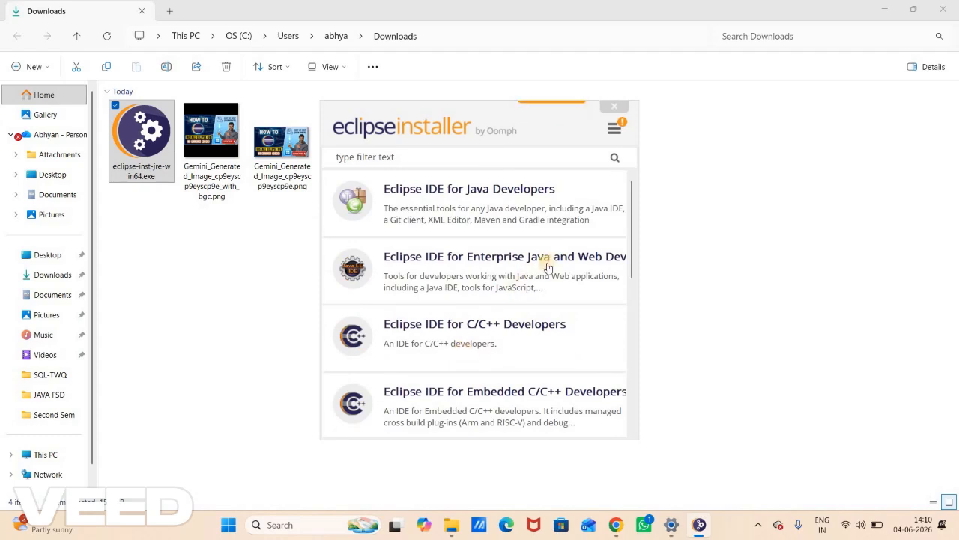
{"action": "left_click", "coordinate": [432, 258]}
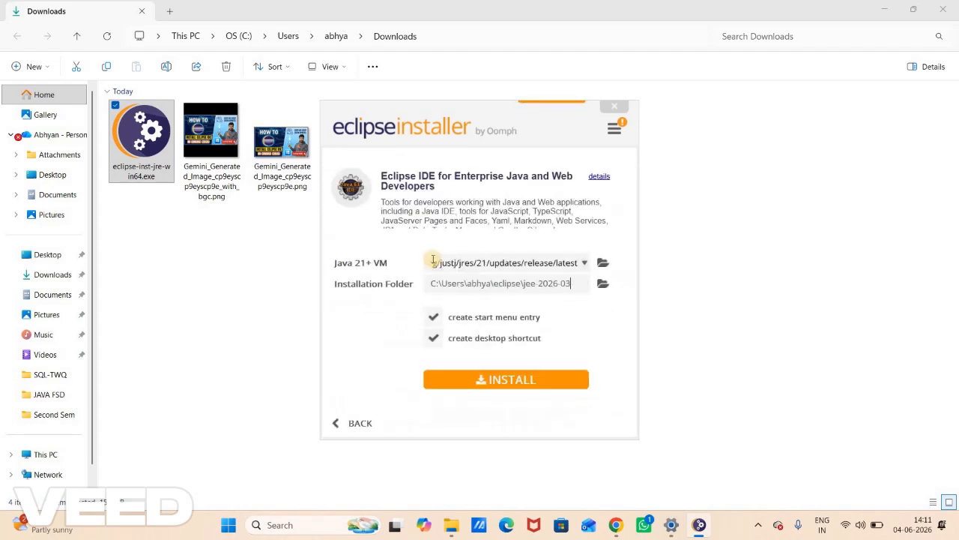
- Choose JRE 21.0.11 as the Java 21+ VM and keep the default installation folder after viewing the folder chooser
{"action": "left_click", "coordinate": [585, 264]}
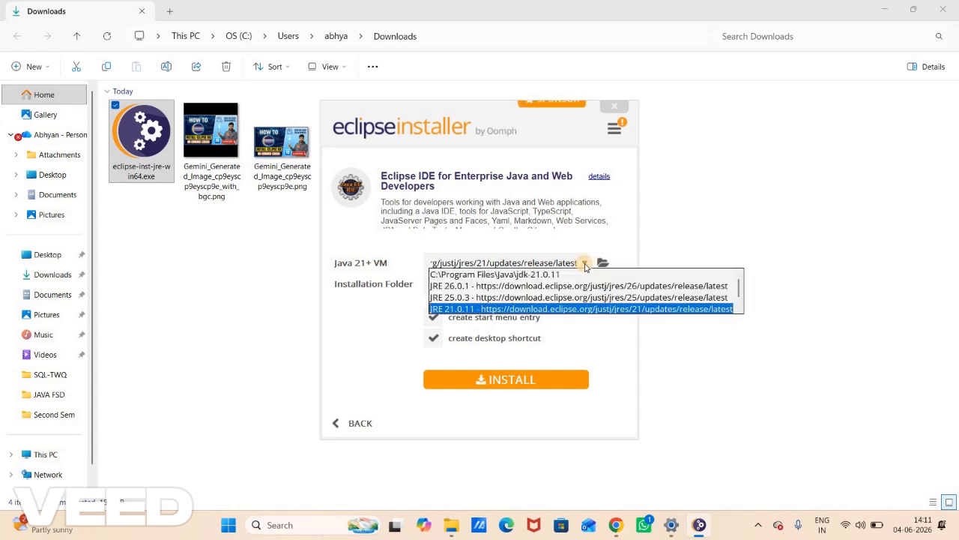
{"action": "left_click", "coordinate": [582, 309]}
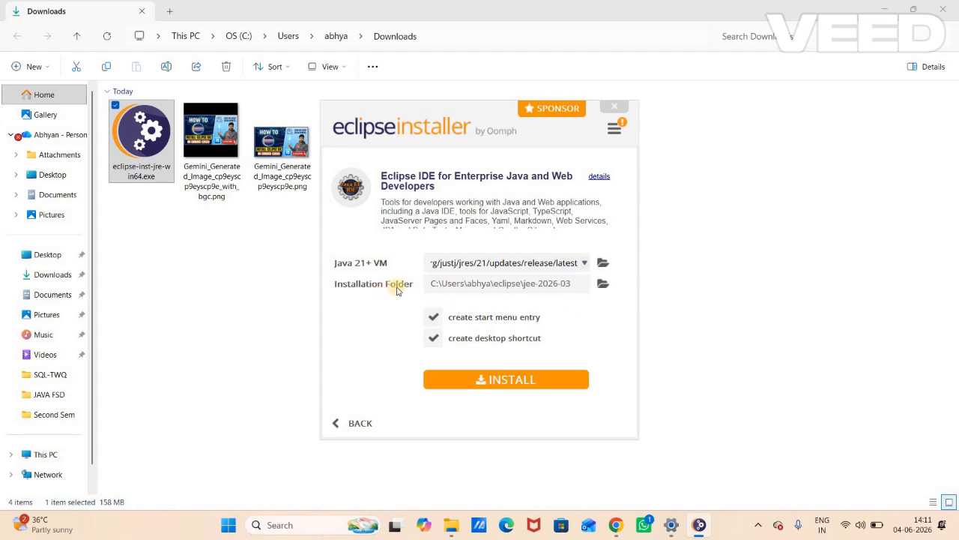
{"action": "left_click", "coordinate": [602, 285]}
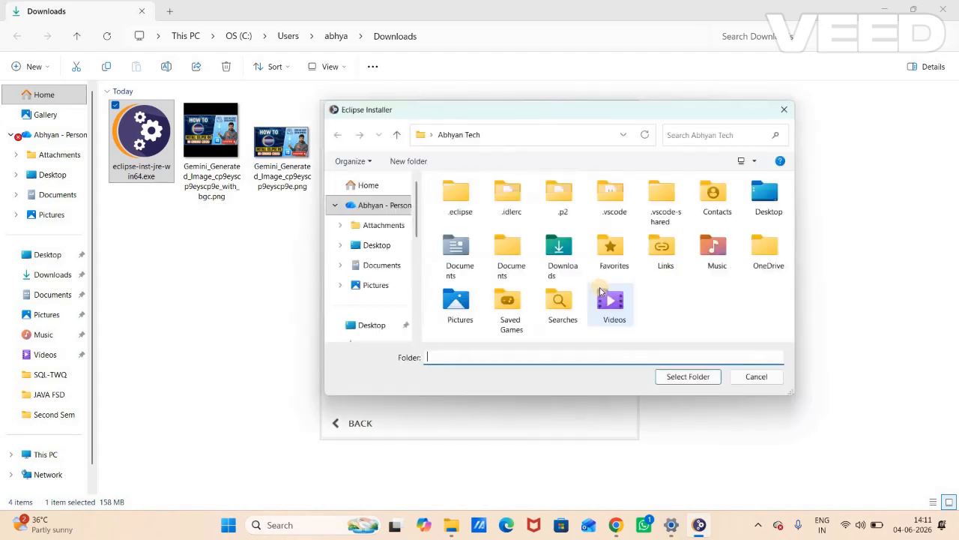
{"action": "left_click", "coordinate": [784, 109]}
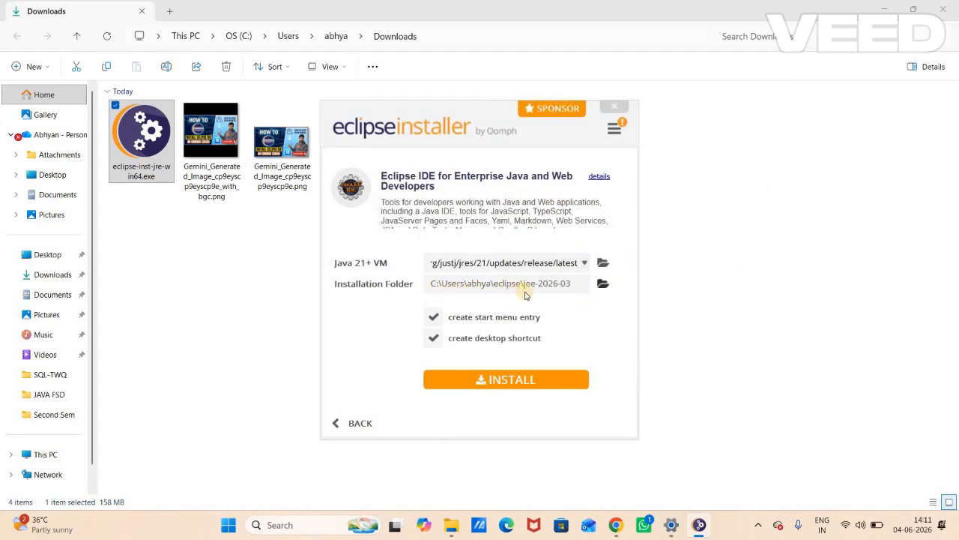
- Start the installation and accept the Eclipse Foundation Software User Agreement
{"action": "left_click", "coordinate": [510, 380]}
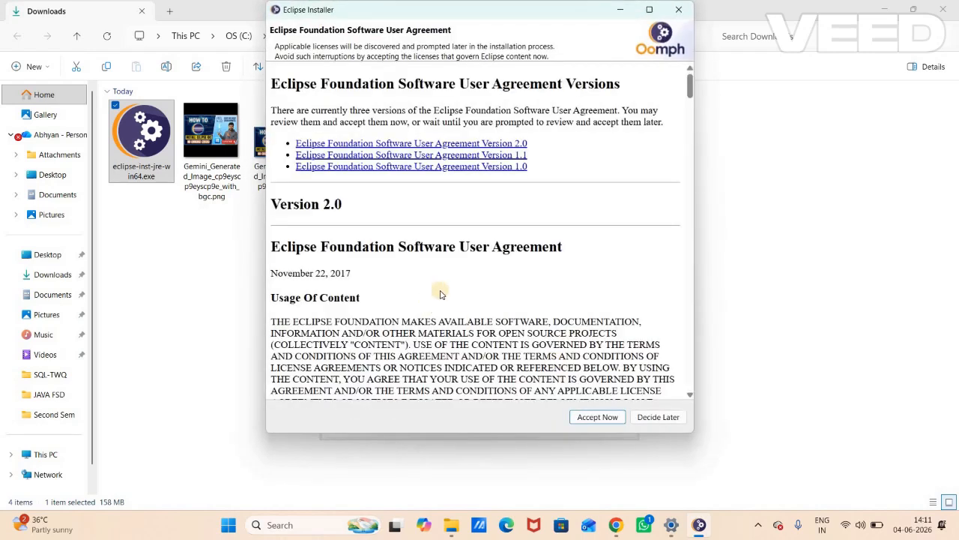
{"action": "scroll", "coordinate": [440, 295], "scroll_direction": "down", "scroll_amount": 10}
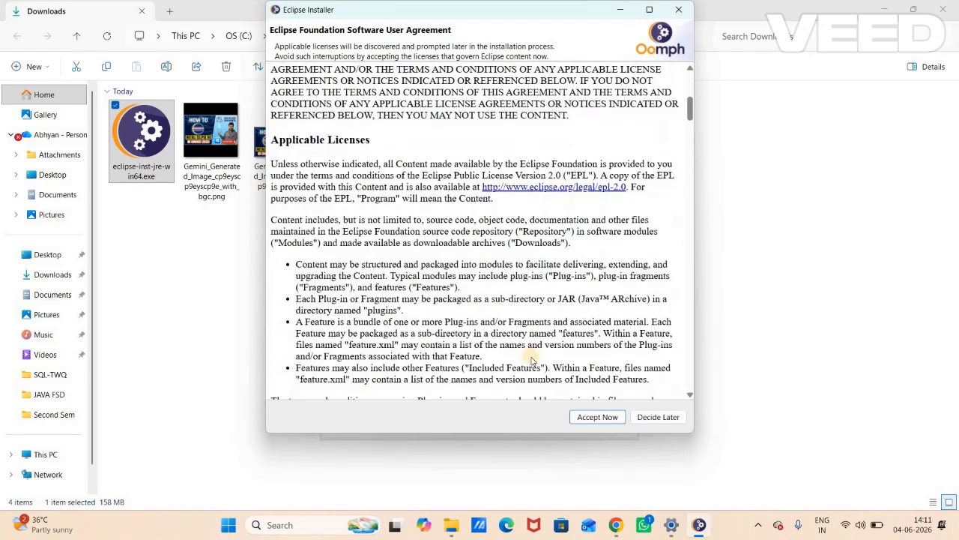
{"action": "left_click", "coordinate": [588, 416]}
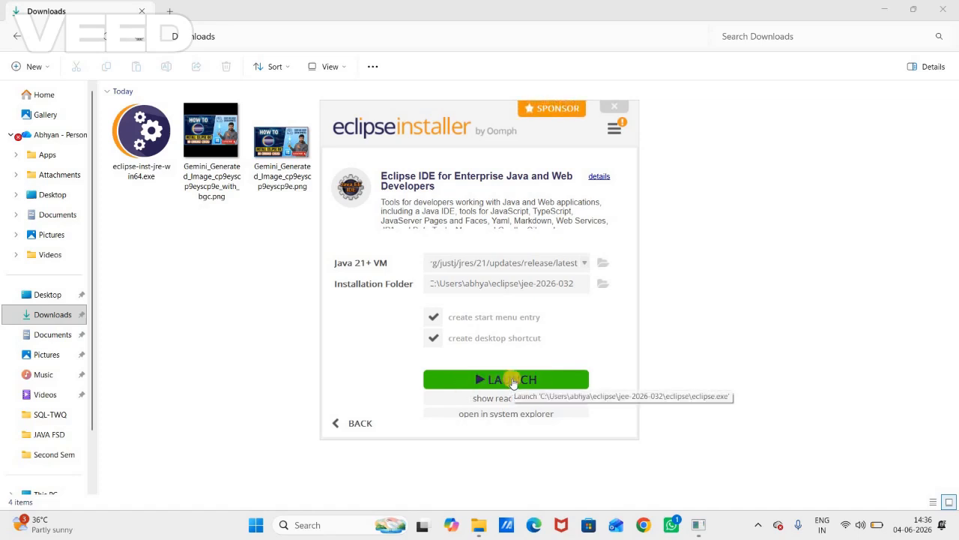
- Launch the installed Eclipse IDE and view the workspace directory chooser, closing it without picking another folder
{"action": "left_click", "coordinate": [513, 381]}
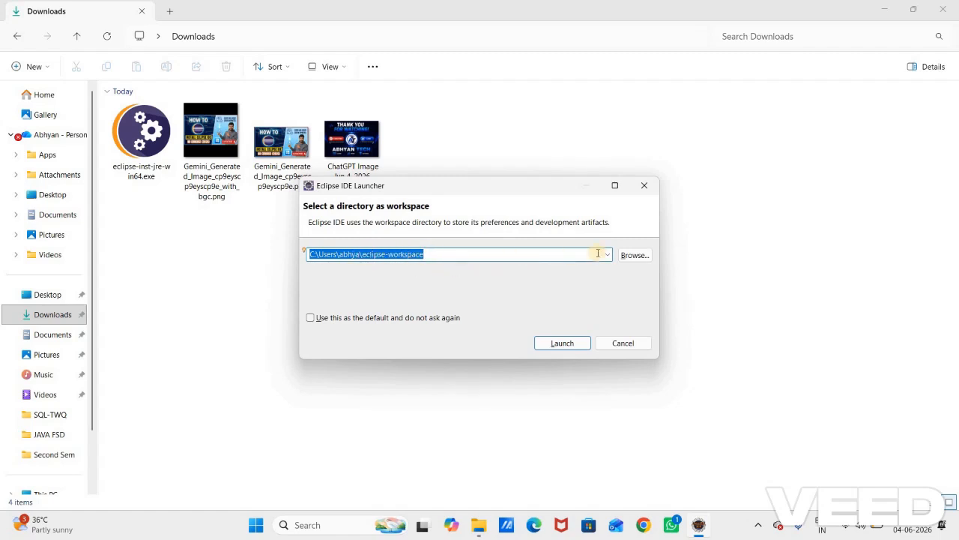
{"action": "left_click", "coordinate": [633, 255]}
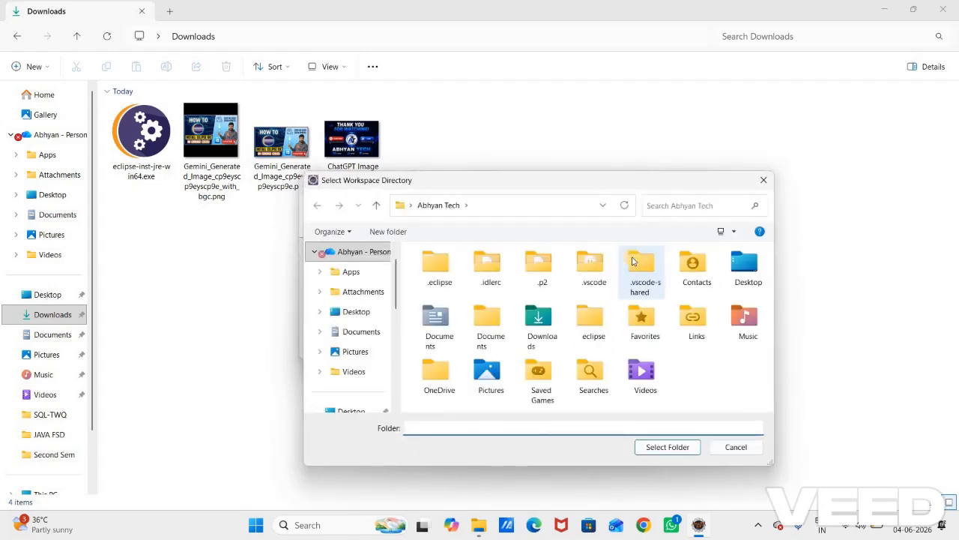
{"action": "left_click", "coordinate": [765, 180]}
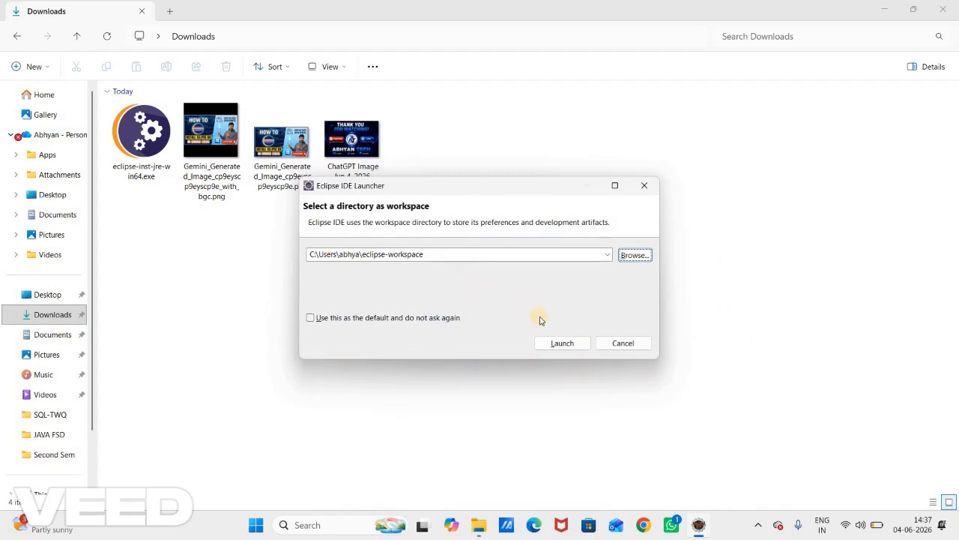
- Launch the IDE with the default eclipse-workspace folder, maximize its window, and dismiss the Welcome page and the pop-up window
{"action": "left_click", "coordinate": [562, 345]}
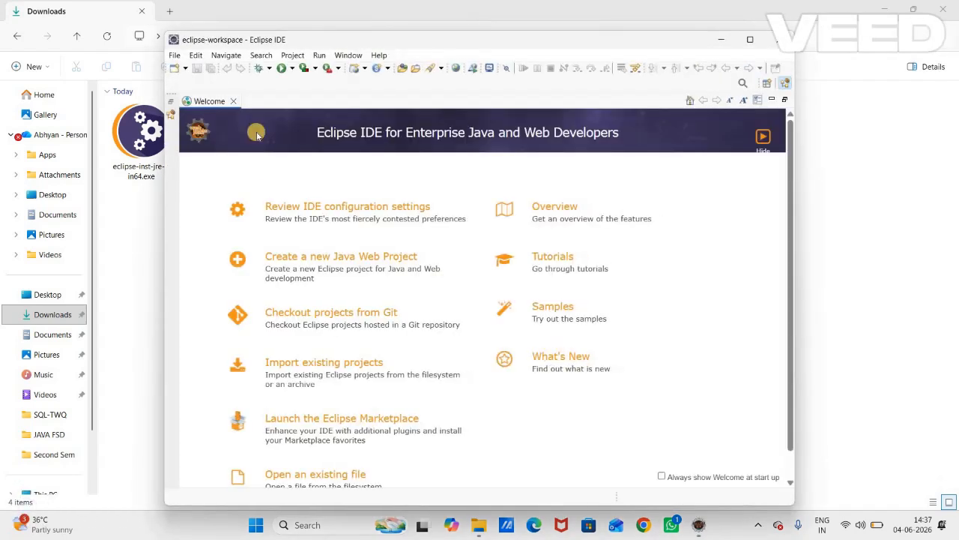
{"action": "left_click", "coordinate": [750, 42]}
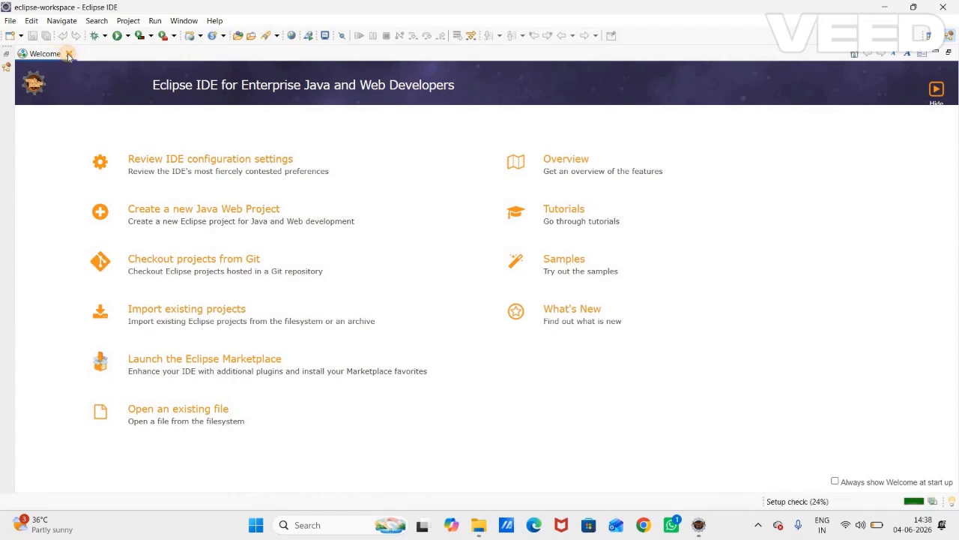
{"action": "left_click", "coordinate": [67, 54]}
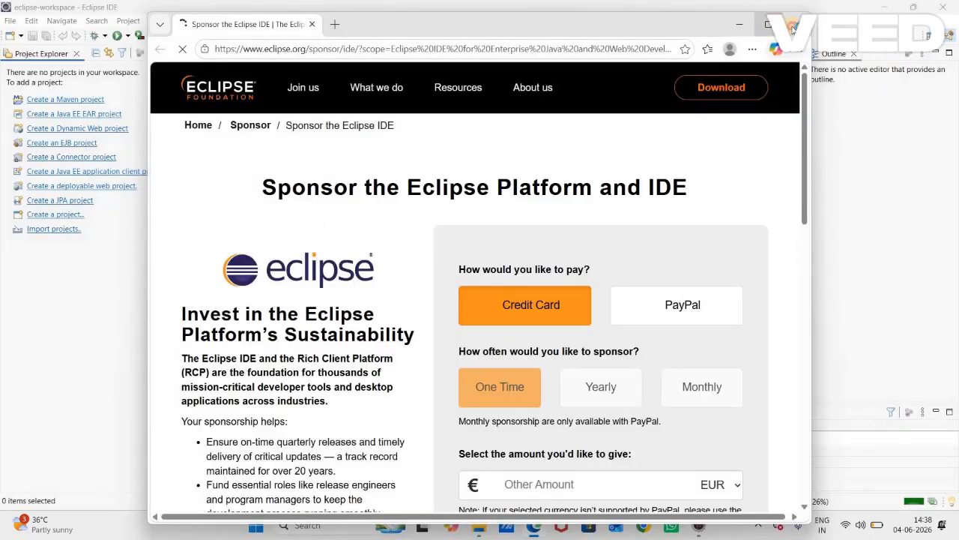
{"action": "left_click", "coordinate": [796, 24]}
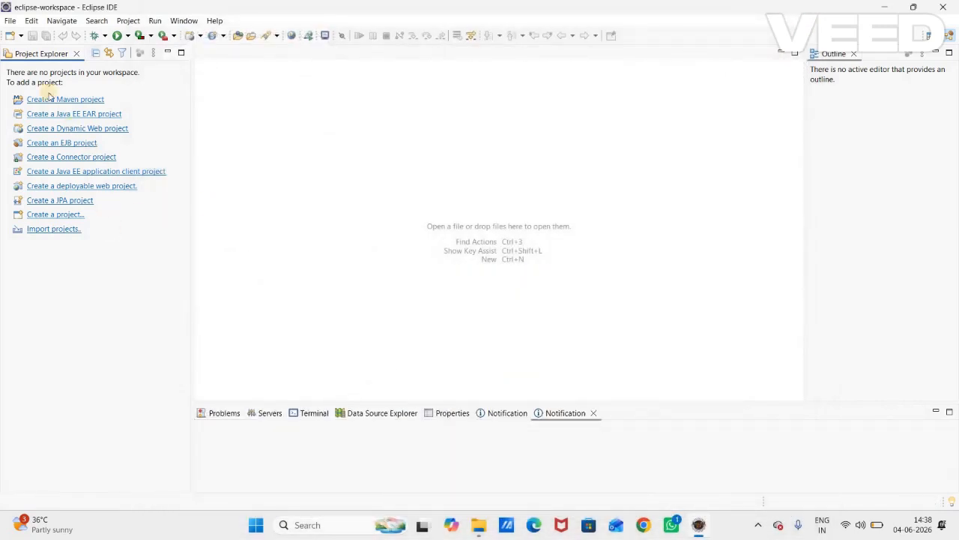
- Open the new-item wizard, filter it for "java" and start a Java Project
{"action": "left_click", "coordinate": [10, 23]}
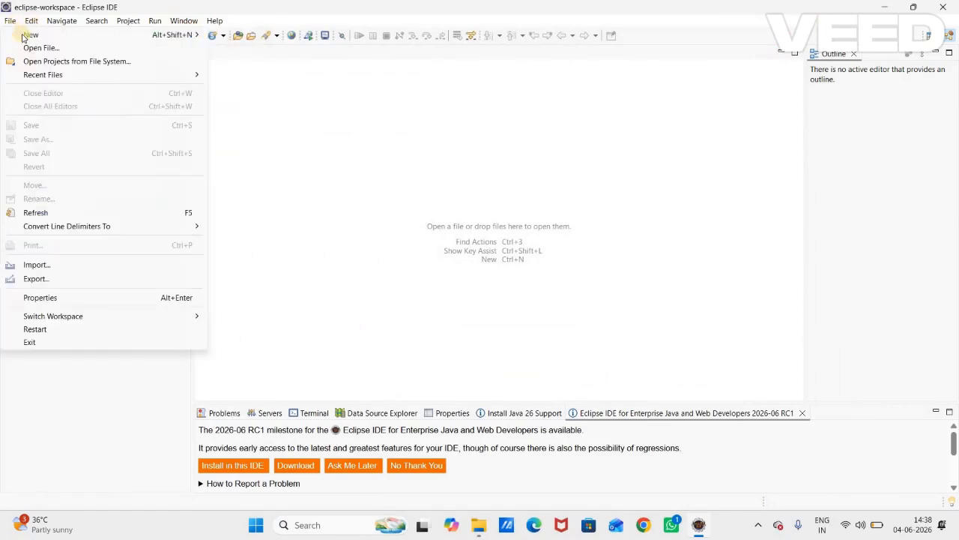
{"action": "mouse_move", "coordinate": [160, 41]}
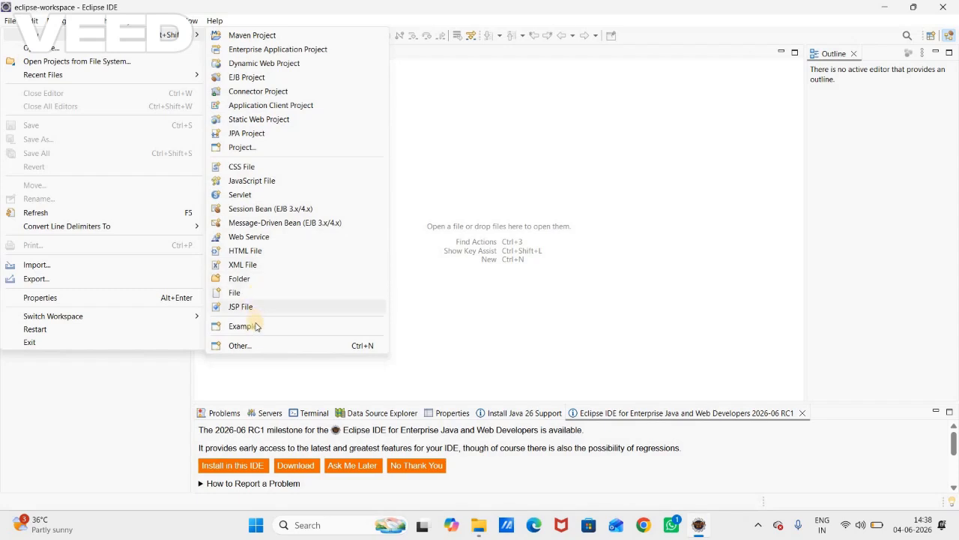
{"action": "left_click", "coordinate": [239, 346]}
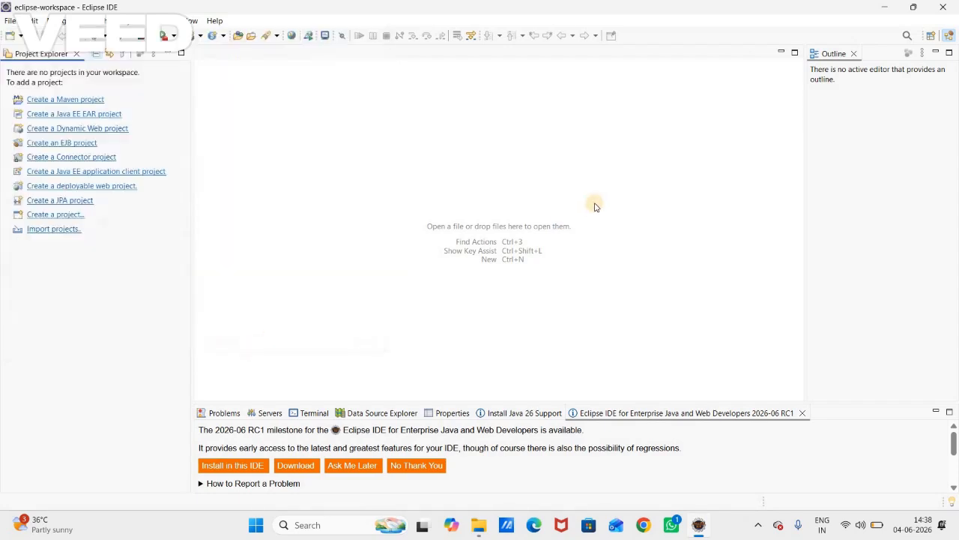
{"action": "type", "text": "java"}
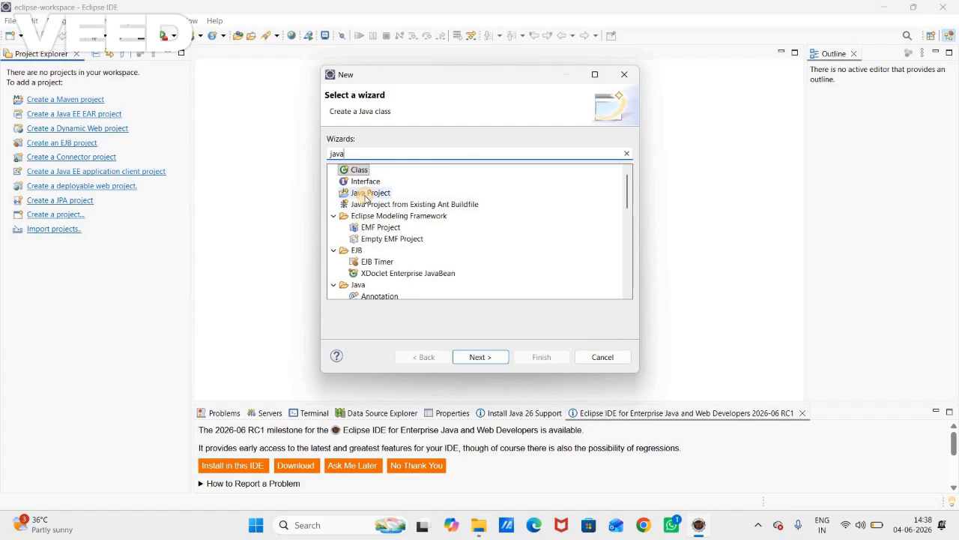
{"action": "left_click", "coordinate": [366, 193]}
{"action": "left_click", "coordinate": [479, 357]}
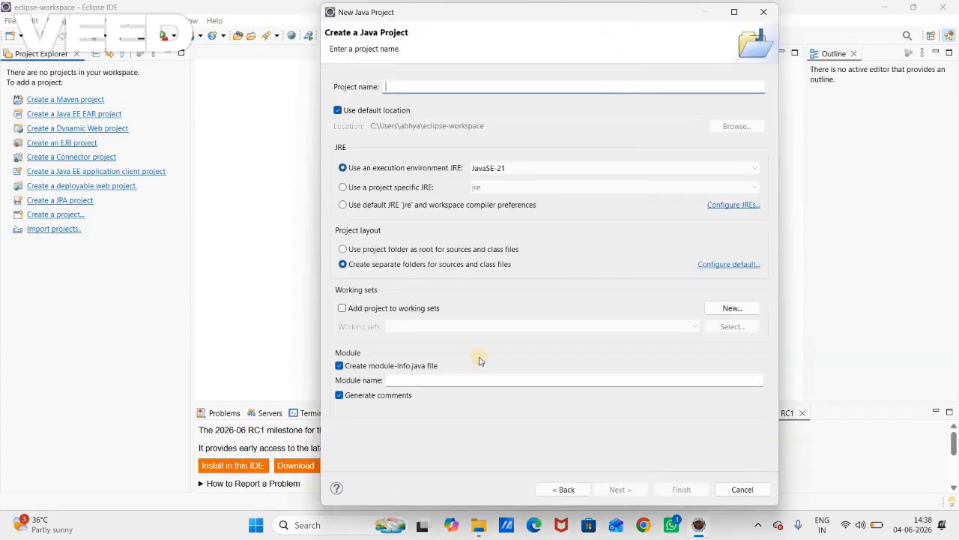
- Name the Java project Sample and choose JavaSE-21 as its execution environment JRE
{"action": "left_click", "coordinate": [444, 87]}
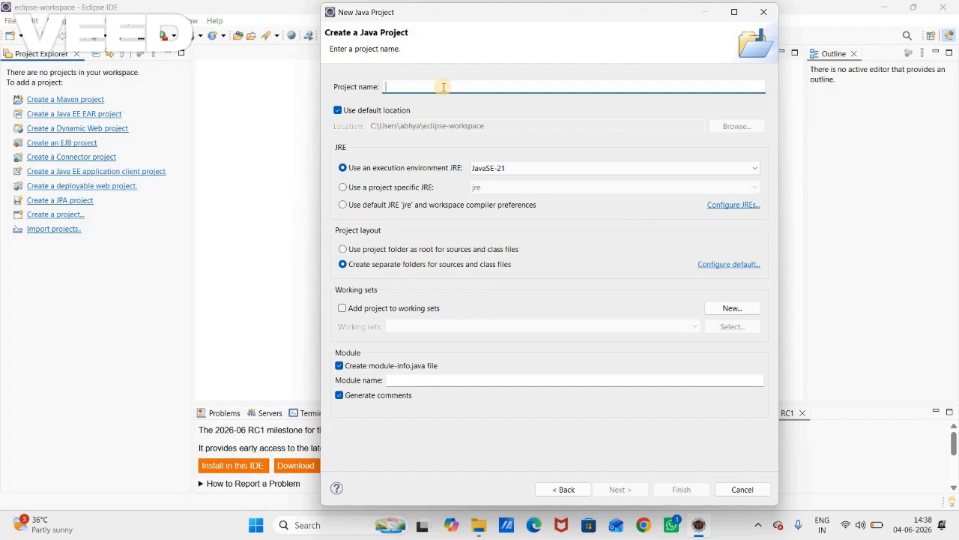
{"action": "type", "text": "Sample"}
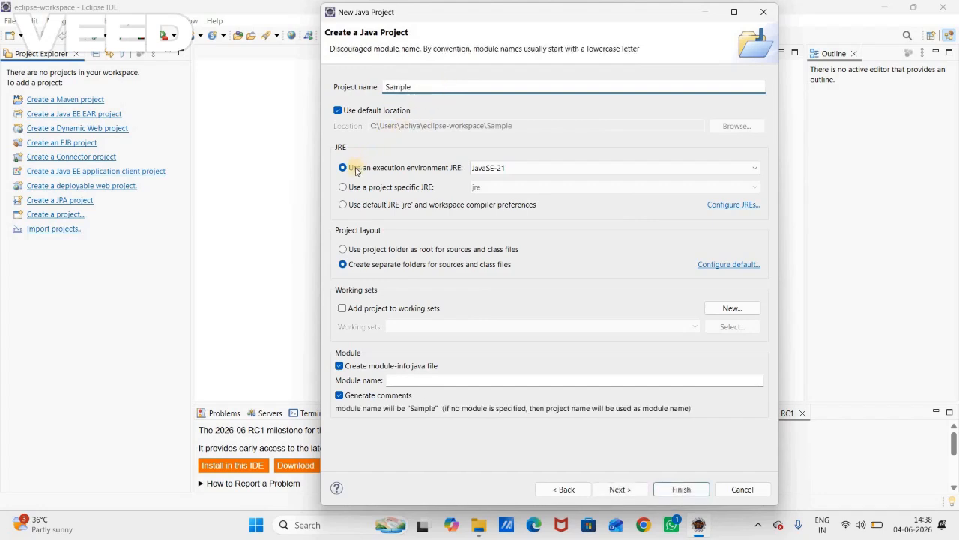
{"action": "left_click", "coordinate": [515, 170]}
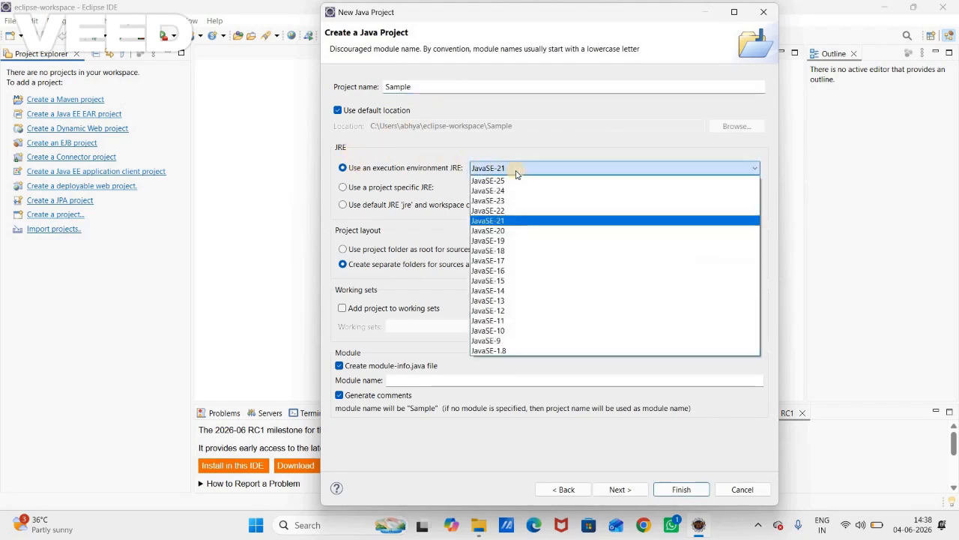
{"action": "left_click", "coordinate": [518, 219]}
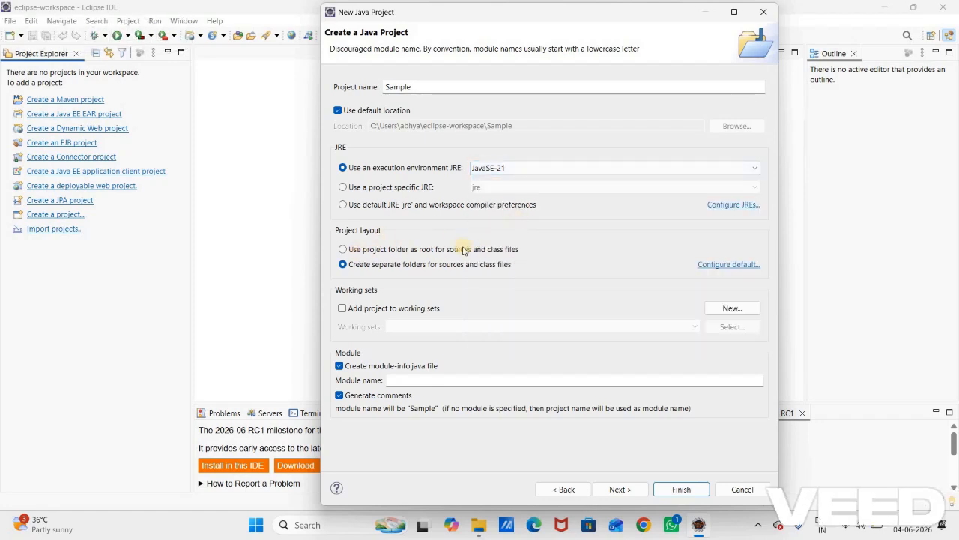
- Finish creating the project with the default Java build settings and open the Java perspective
{"action": "left_click", "coordinate": [630, 489]}
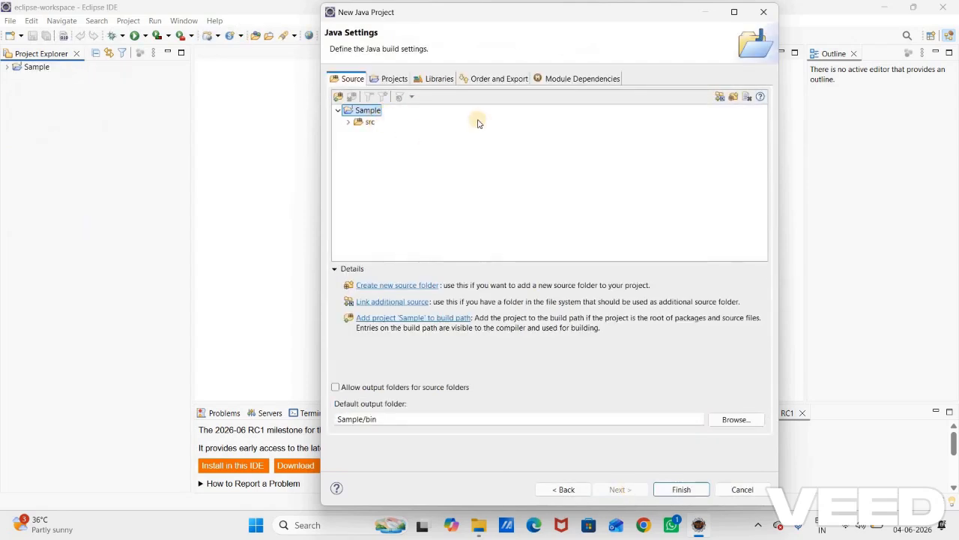
{"action": "left_click", "coordinate": [682, 490]}
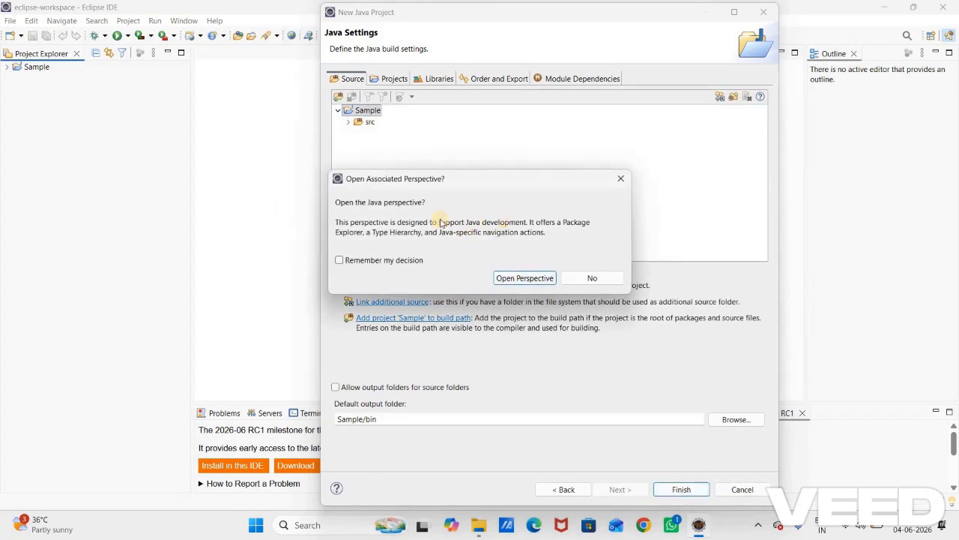
{"action": "left_click", "coordinate": [520, 278]}
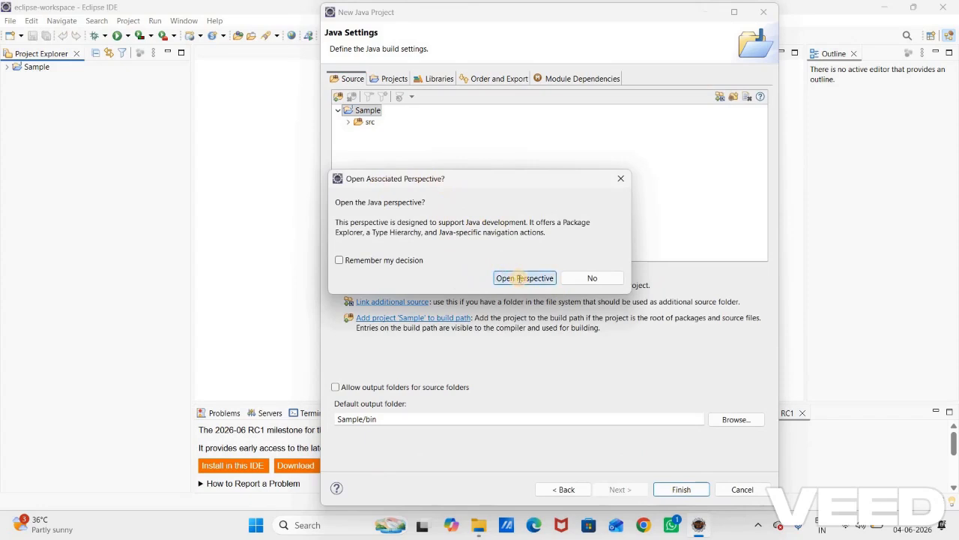
{"action": "left_click", "coordinate": [682, 490]}
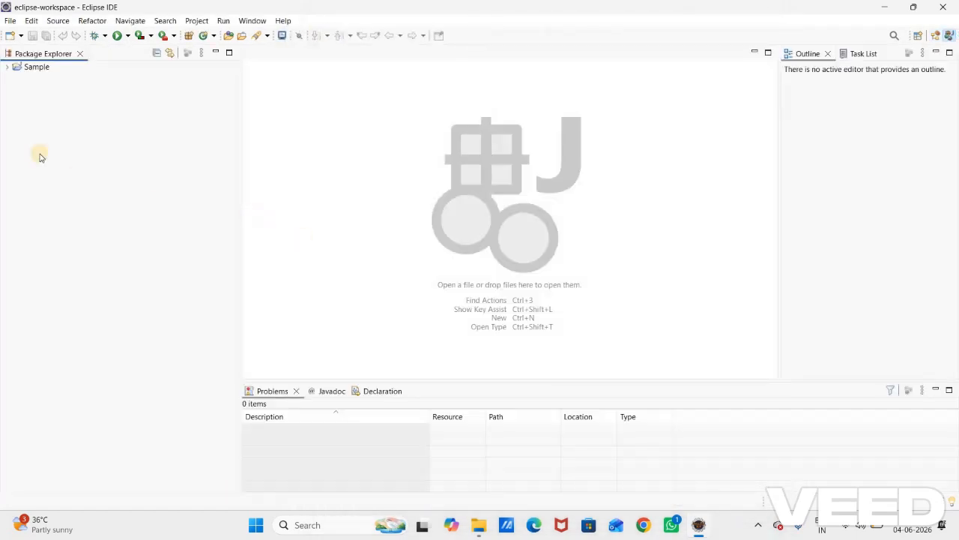
- Expand the Sample project's src folder and delete the module-info.java file from it
{"action": "double_click", "coordinate": [14, 71]}
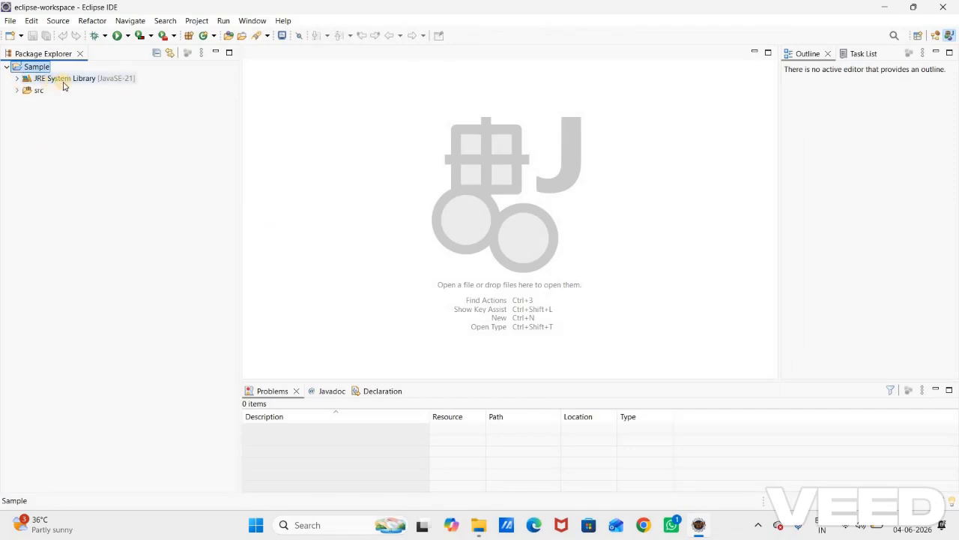
{"action": "left_click", "coordinate": [18, 92]}
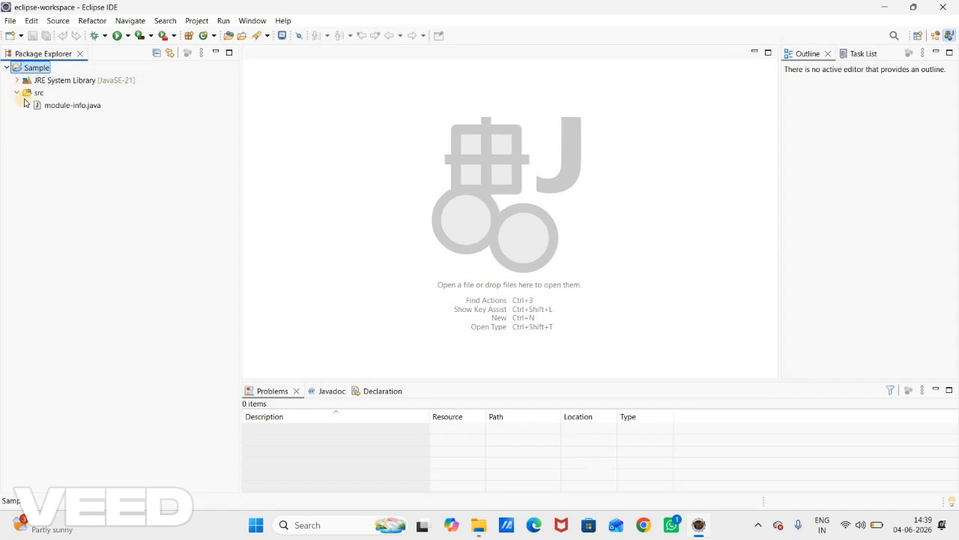
{"action": "left_click", "coordinate": [28, 106]}
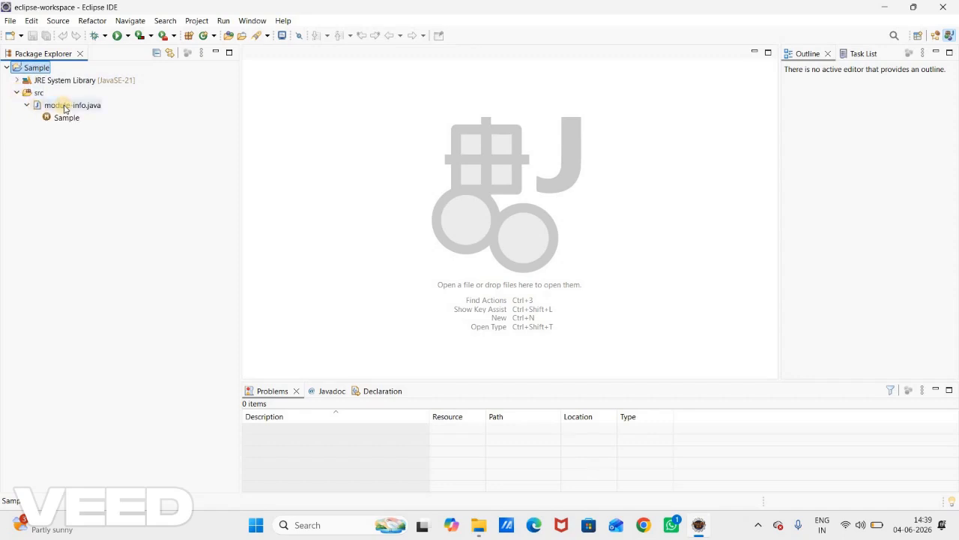
{"action": "left_click", "coordinate": [64, 106]}
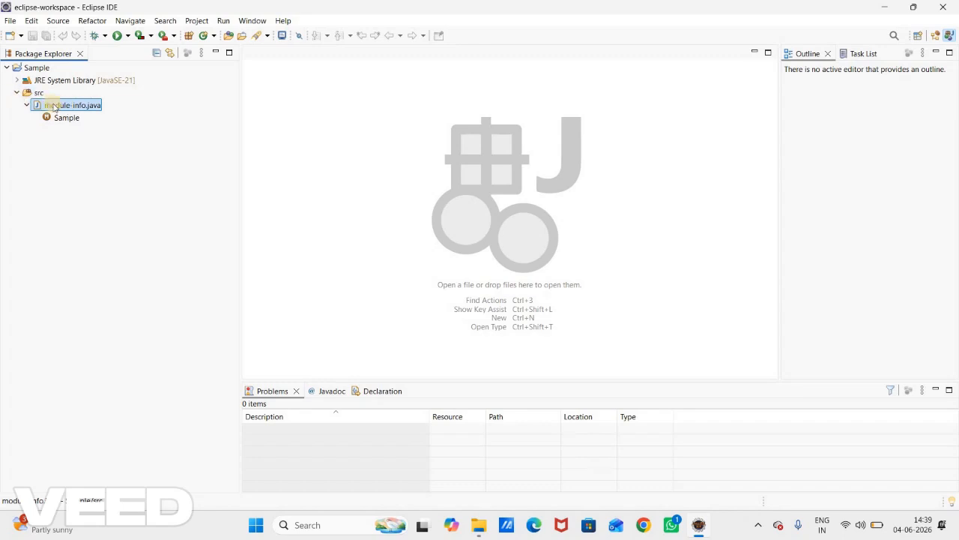
{"action": "key", "text": "Delete"}
{"action": "left_click", "coordinate": [529, 284]}
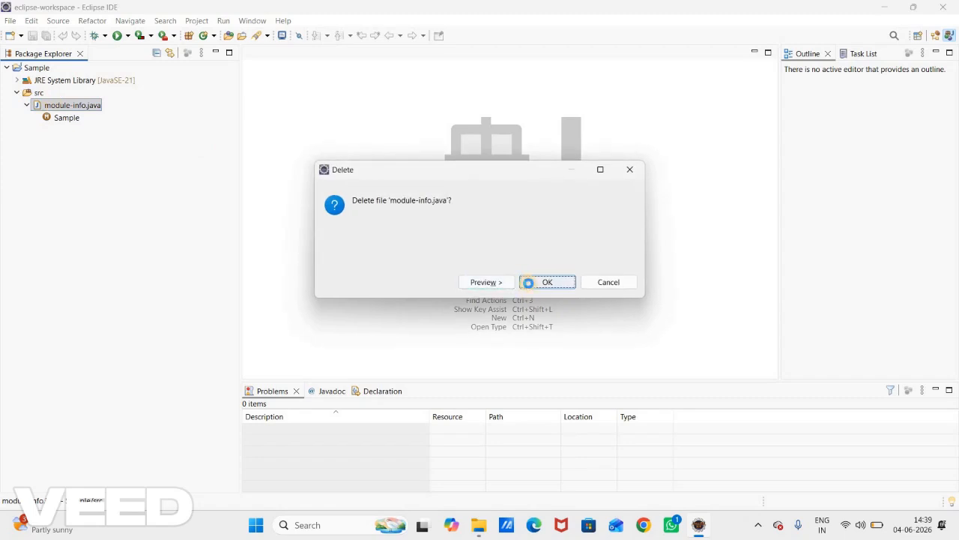
- Create a Java class named Hello in src with a public static void main stub and inherited abstract methods turned off
{"action": "left_click", "coordinate": [33, 93]}
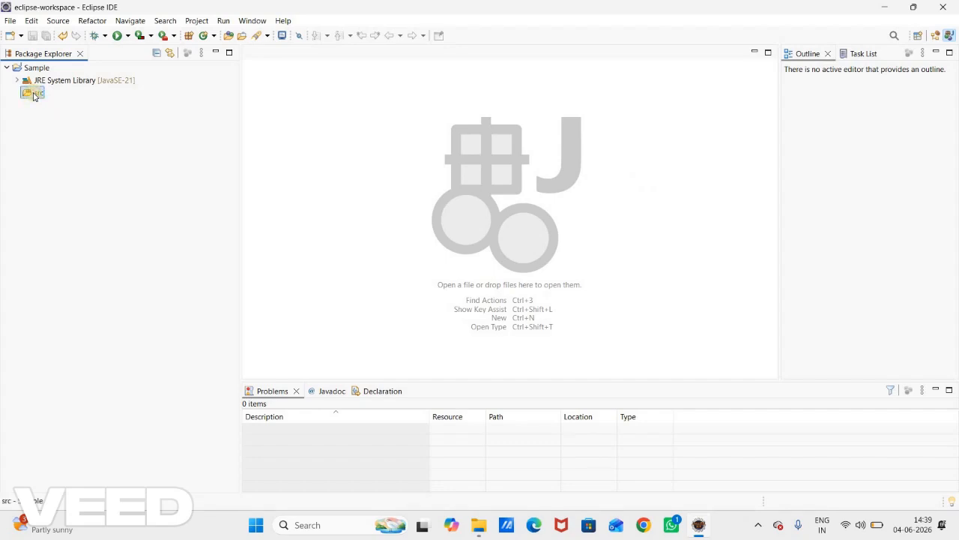
{"action": "right_click", "coordinate": [33, 95]}
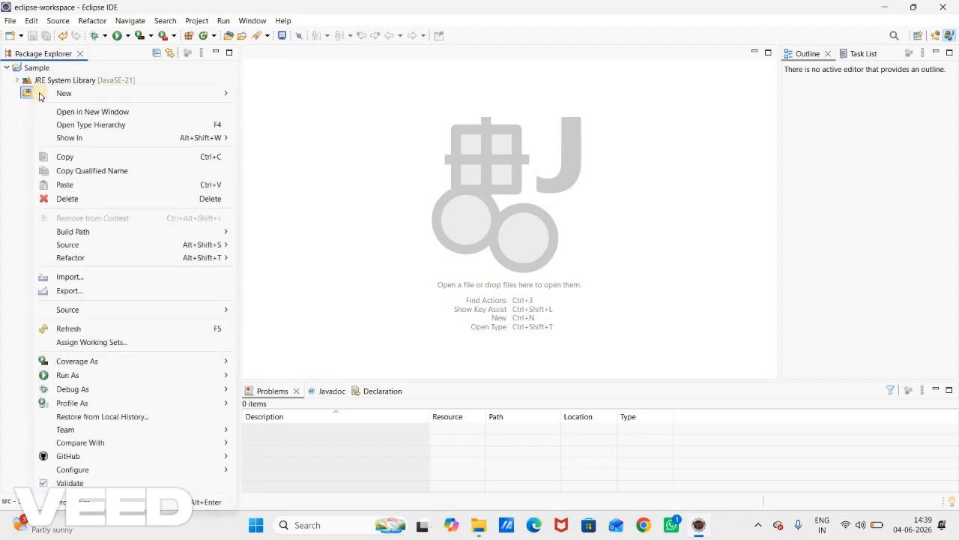
{"action": "mouse_move", "coordinate": [214, 95]}
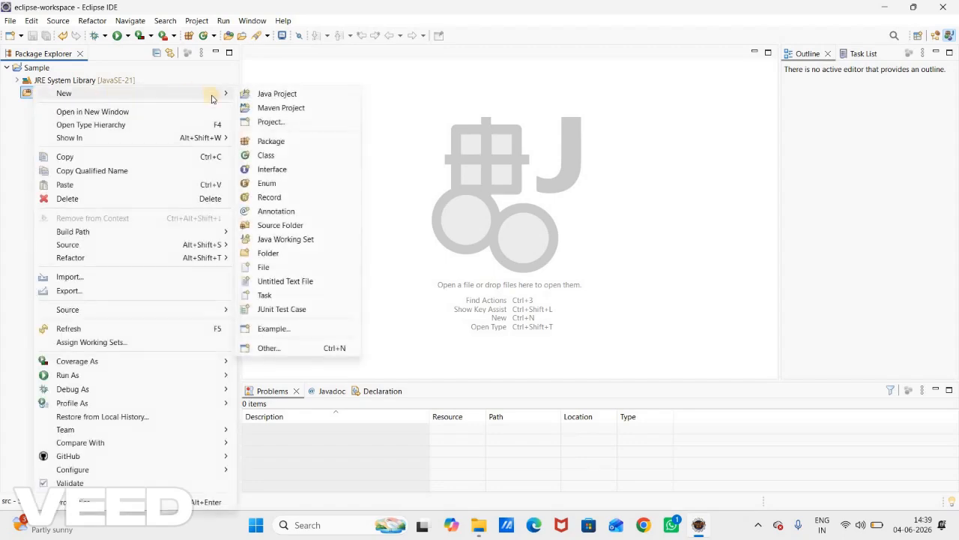
{"action": "left_click", "coordinate": [266, 157]}
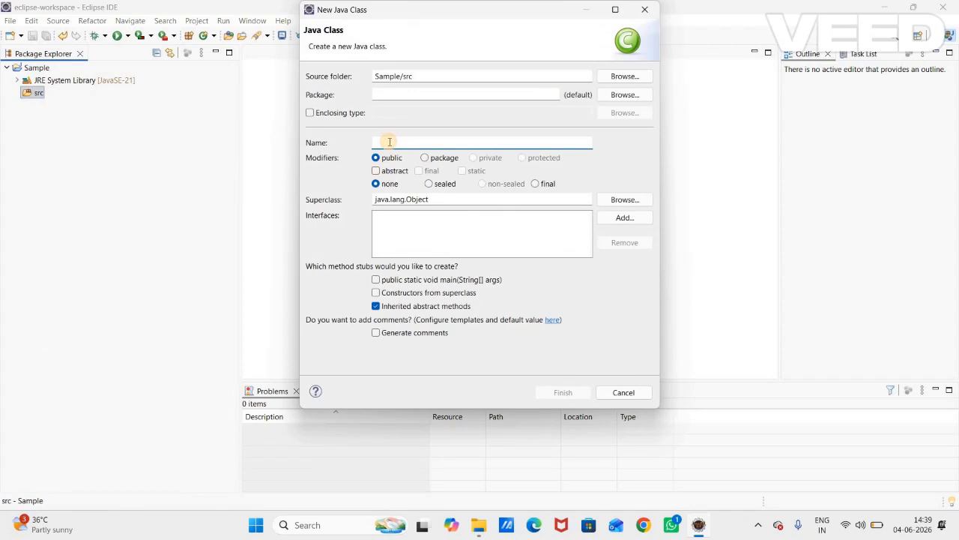
{"action": "type", "text": "Hello"}
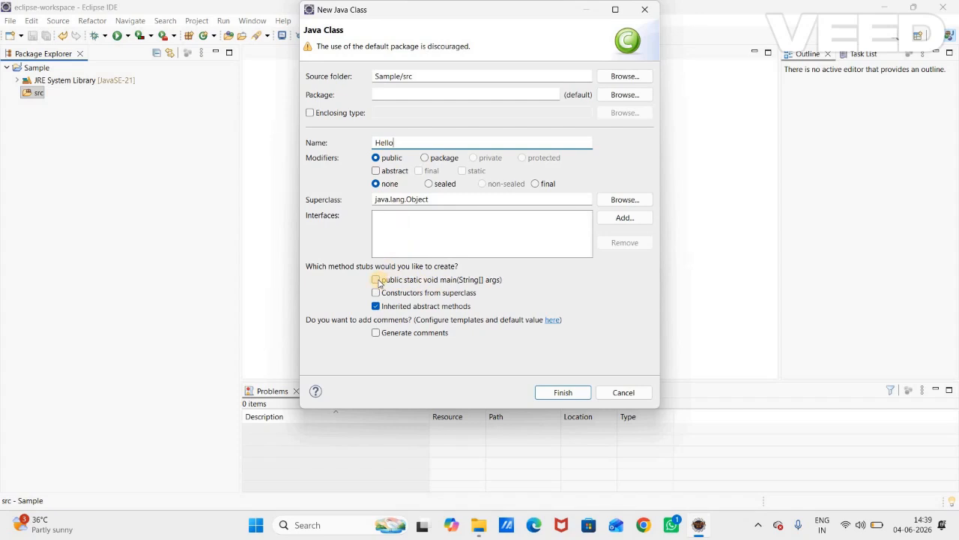
{"action": "left_click", "coordinate": [377, 280]}
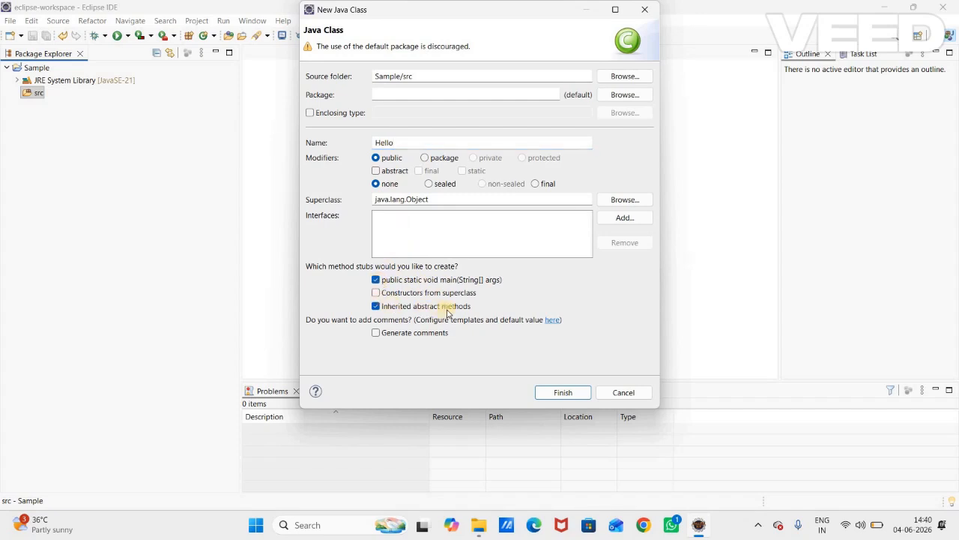
{"action": "left_click", "coordinate": [376, 306]}
{"action": "left_click", "coordinate": [561, 391]}
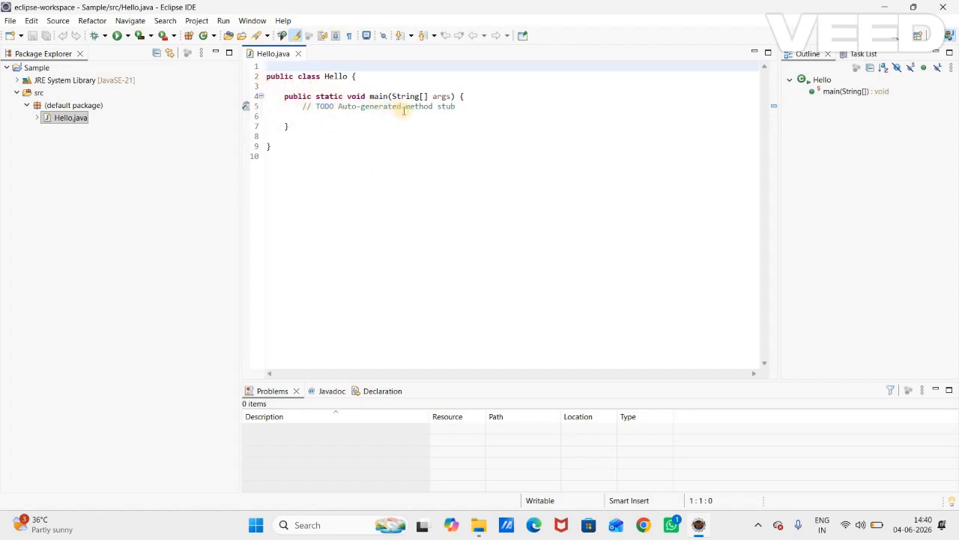
- Add the statement System.out.println("Hello World"); below the TODO comment in the main method of Hello.java
{"action": "left_click", "coordinate": [463, 107]}
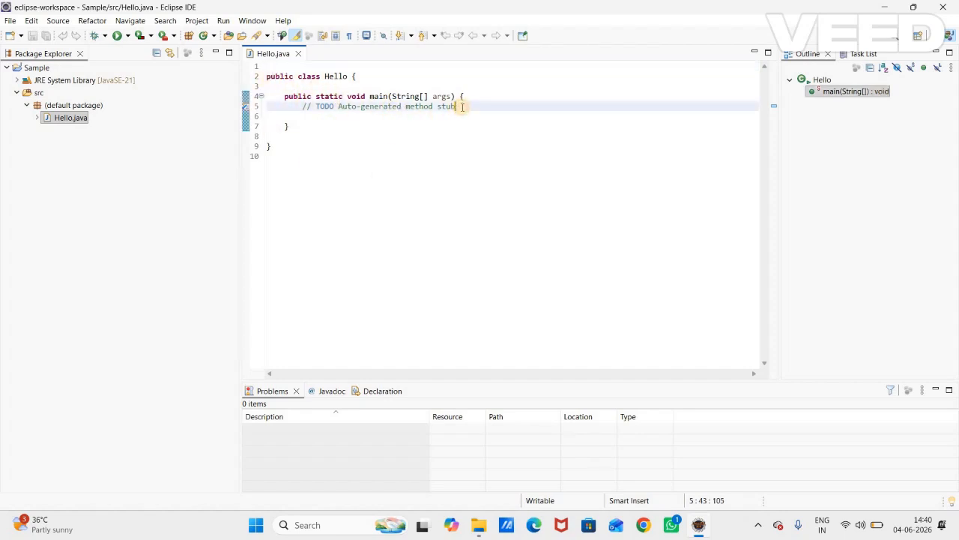
{"action": "key", "text": "Return"}
{"action": "key", "text": "Return"}
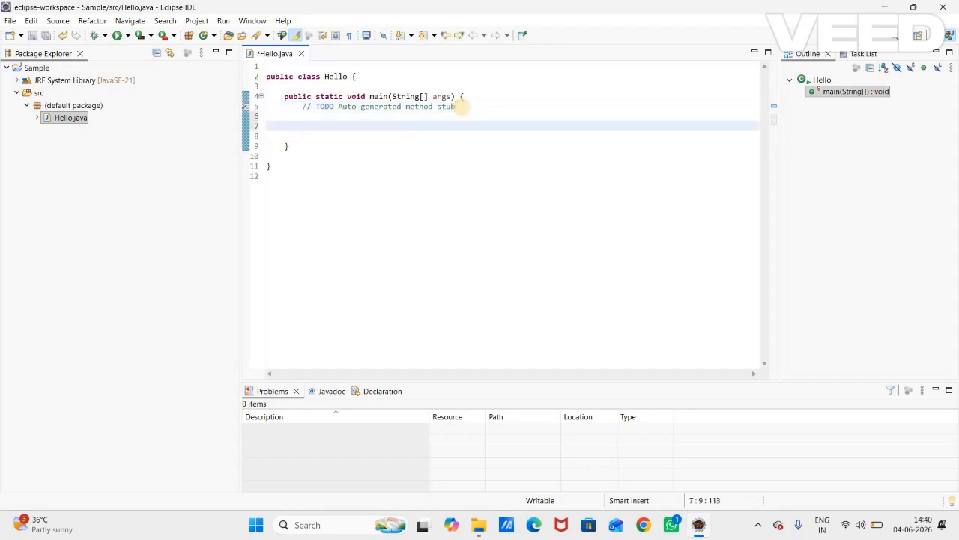
{"action": "type", "text": "System.out"}
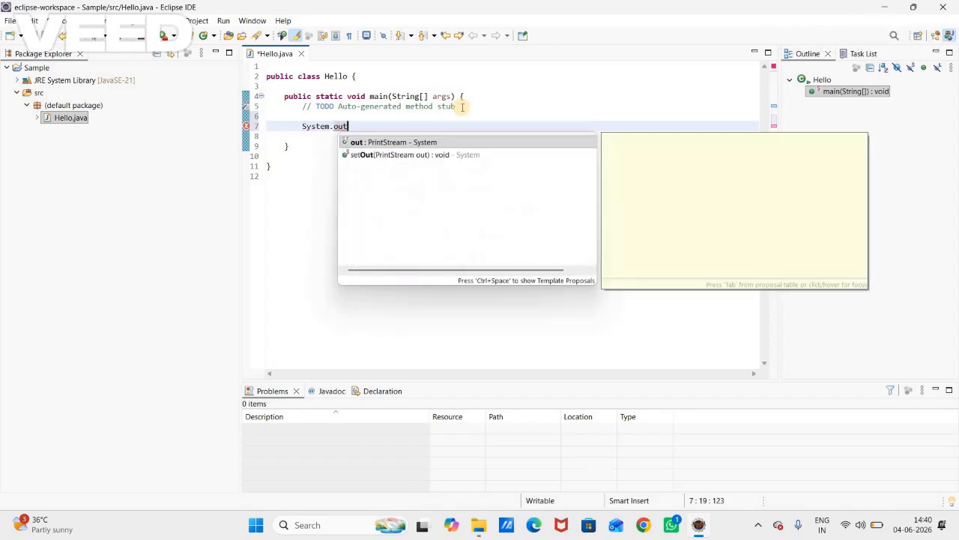
{"action": "type", "text": ".pri"}
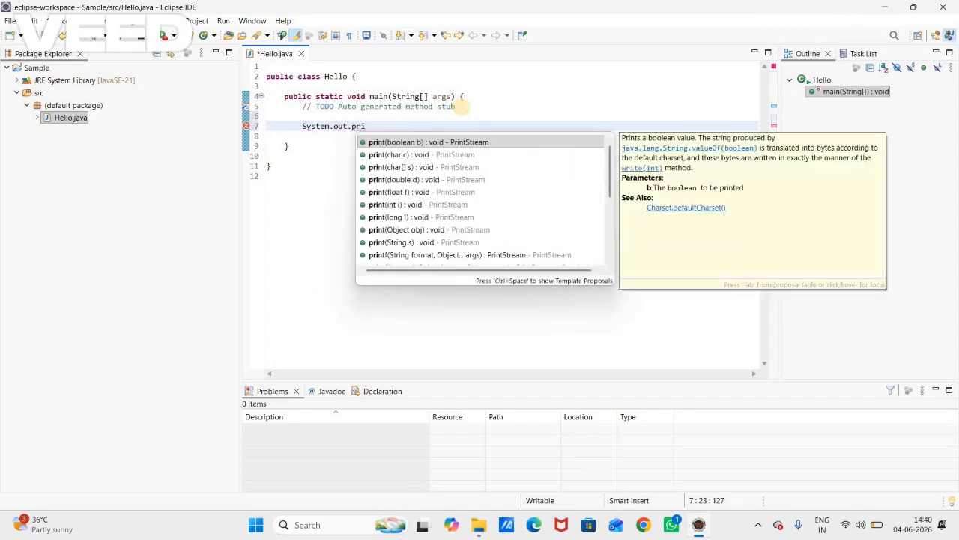
{"action": "type", "text": "ntln"}
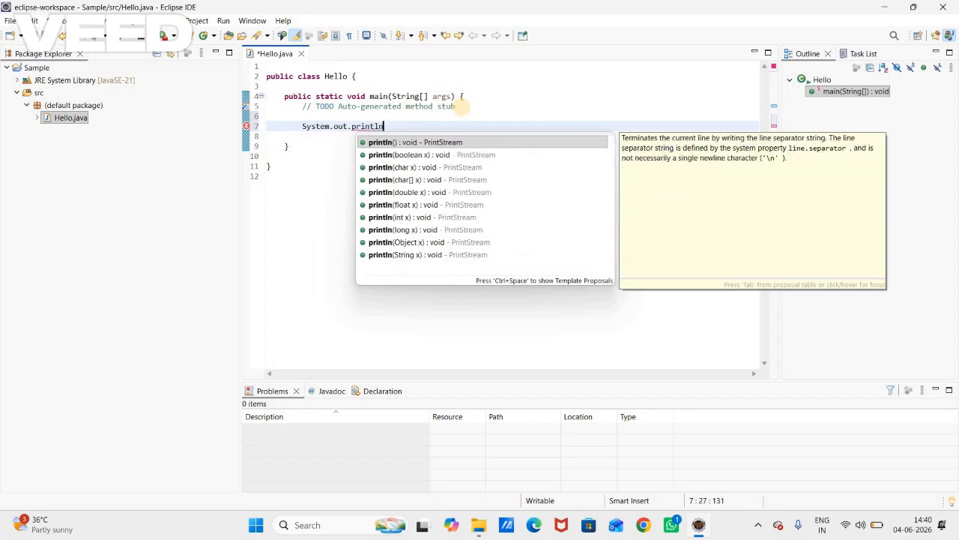
{"action": "type", "text": "(\"Hel"}
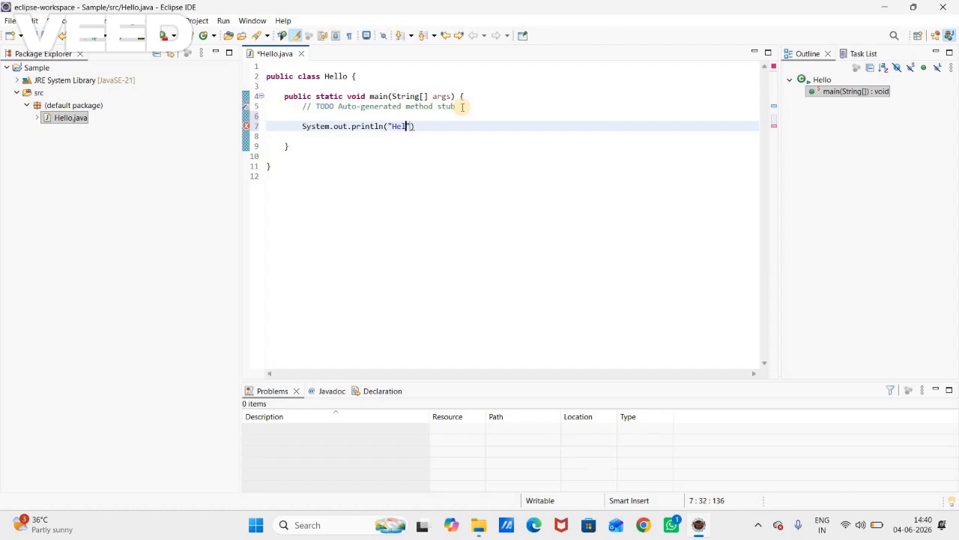
{"action": "type", "text": "lo World\");"}
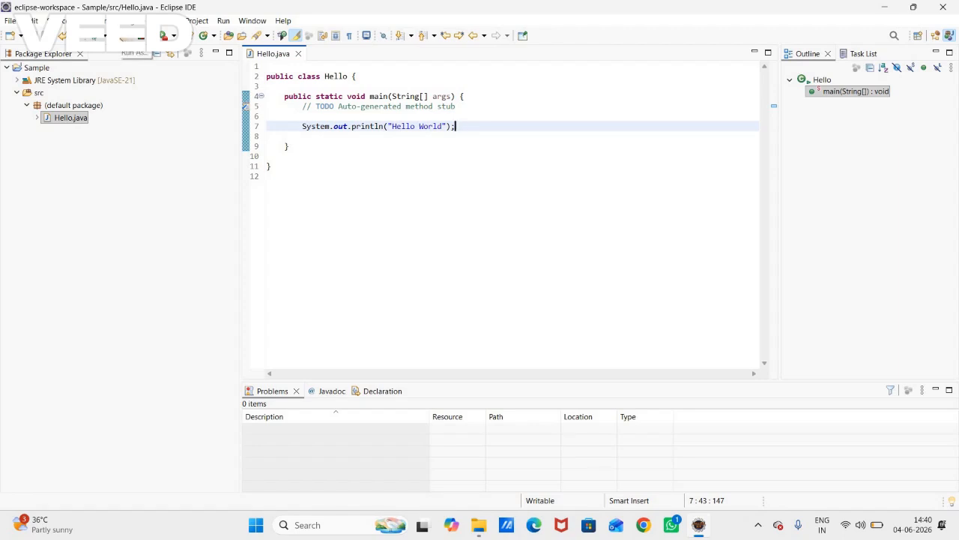
- Run Hello.java and select its output line in the console
{"action": "left_click", "coordinate": [126, 36]}
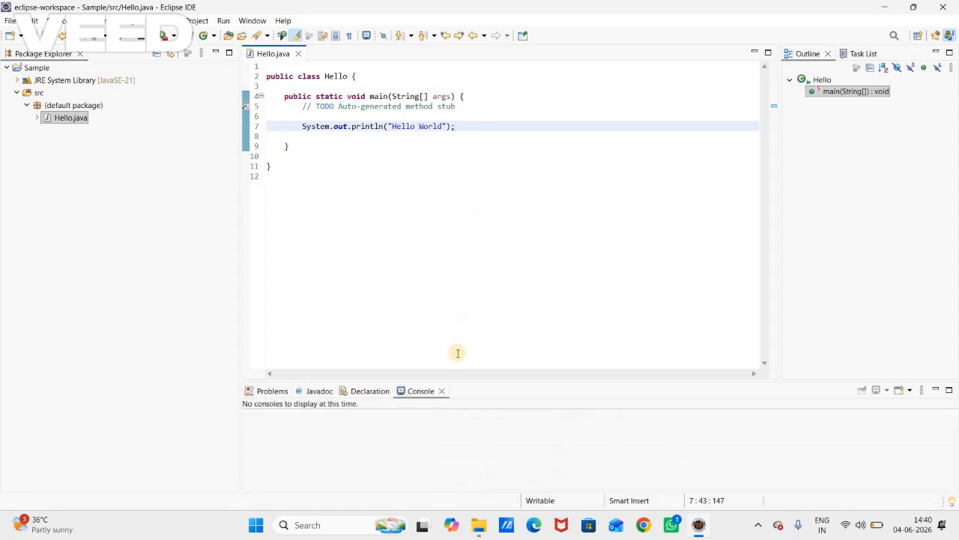
{"action": "left_click_drag", "start_coordinate": [309, 418], "coordinate": [238, 422]}
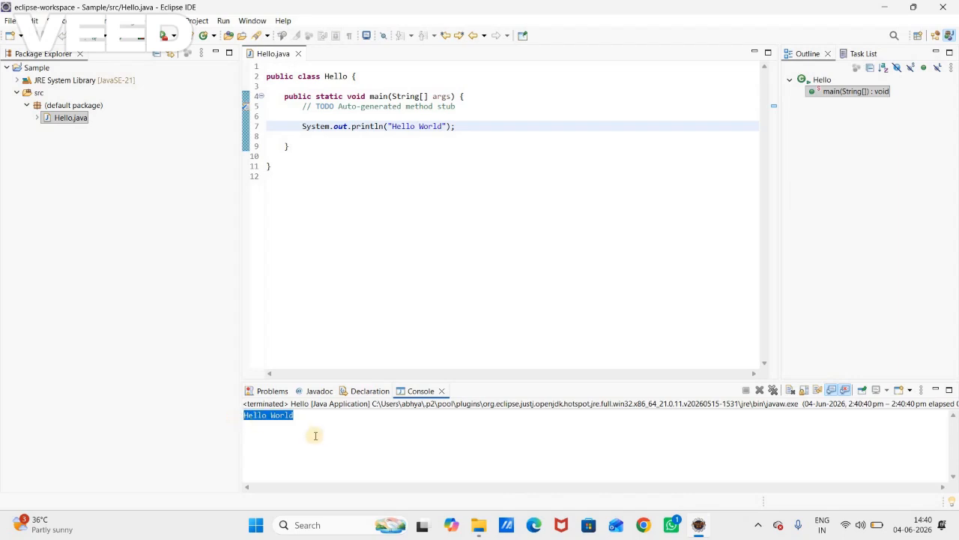